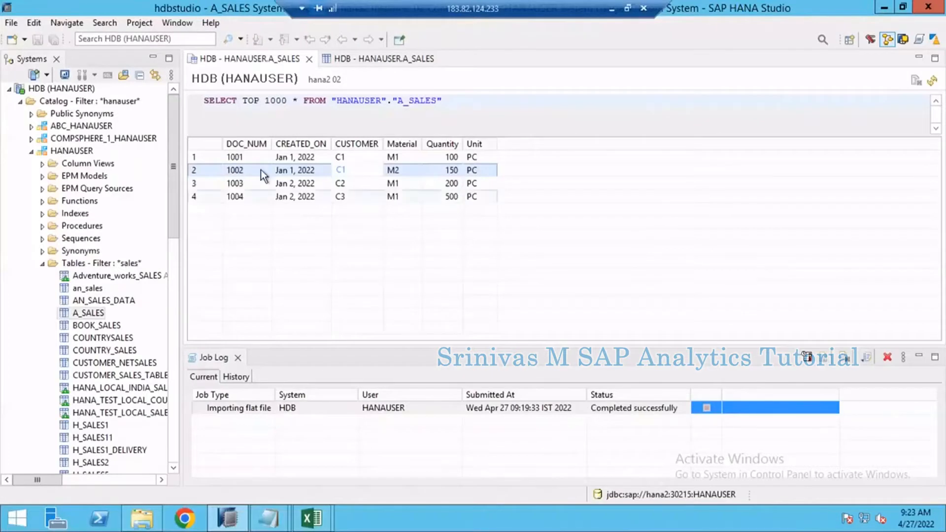
- Switch to the Book2 workbook in Excel containing the sales source data and maximize its window
{"action": "left_click", "coordinate": [320, 197]}
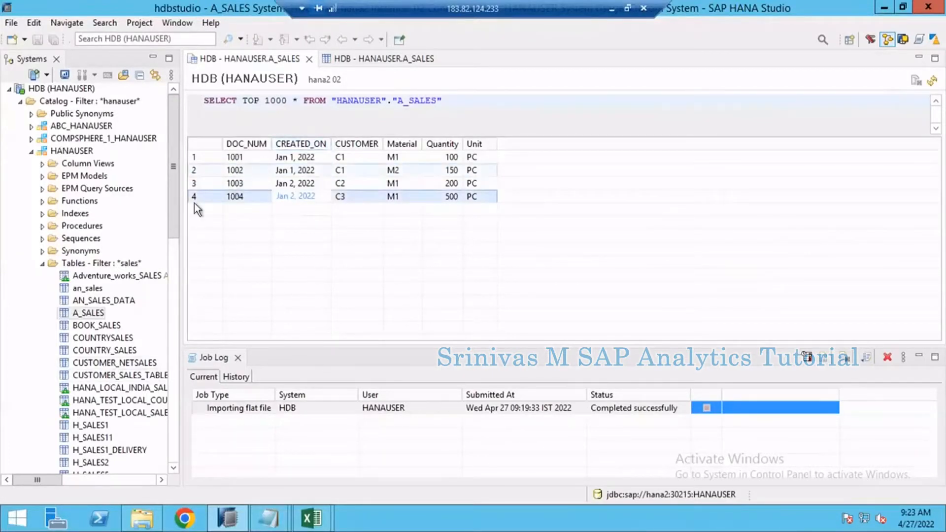
{"action": "left_click", "coordinate": [382, 182]}
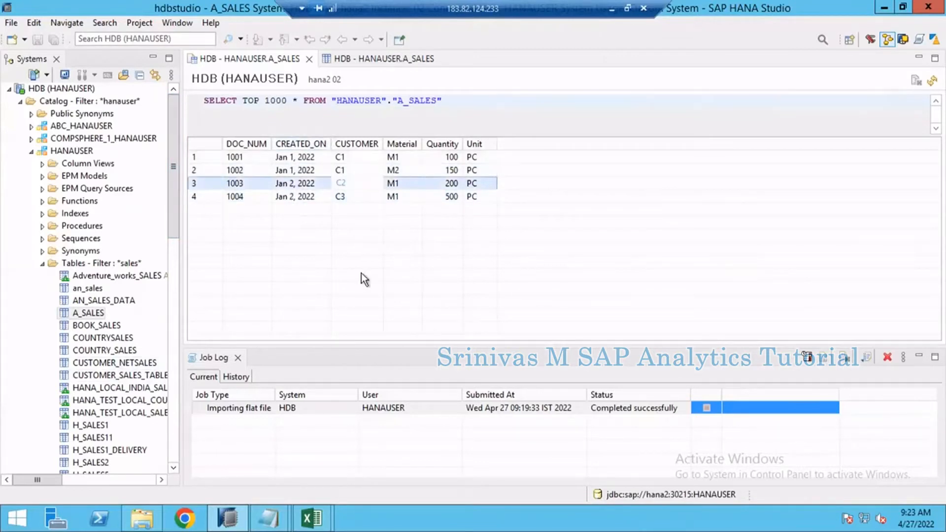
{"action": "mouse_move", "coordinate": [315, 512]}
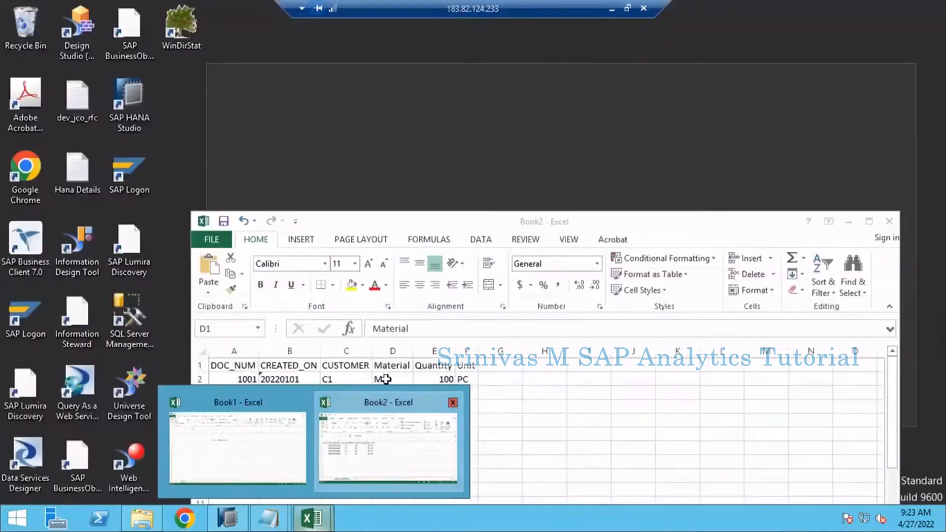
{"action": "left_click", "coordinate": [383, 460]}
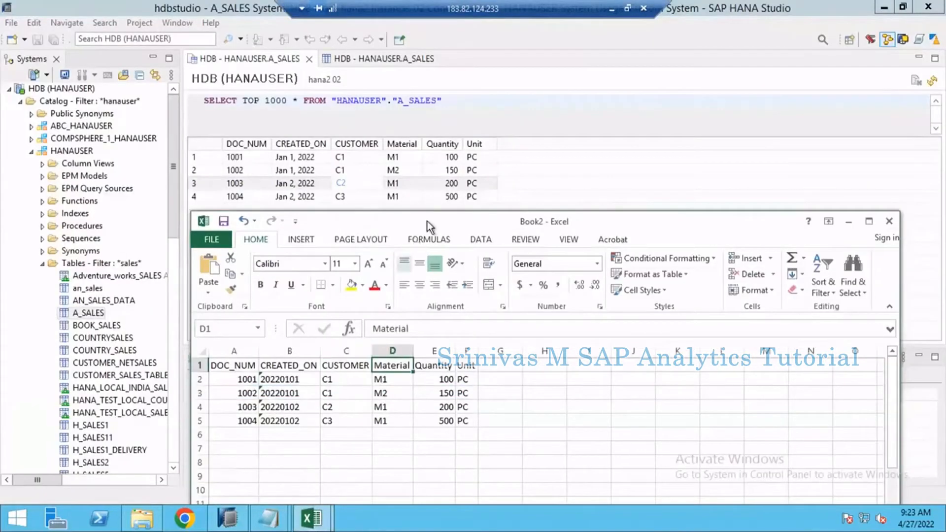
{"action": "left_click_drag", "start_coordinate": [427, 220], "coordinate": [499, 182]}
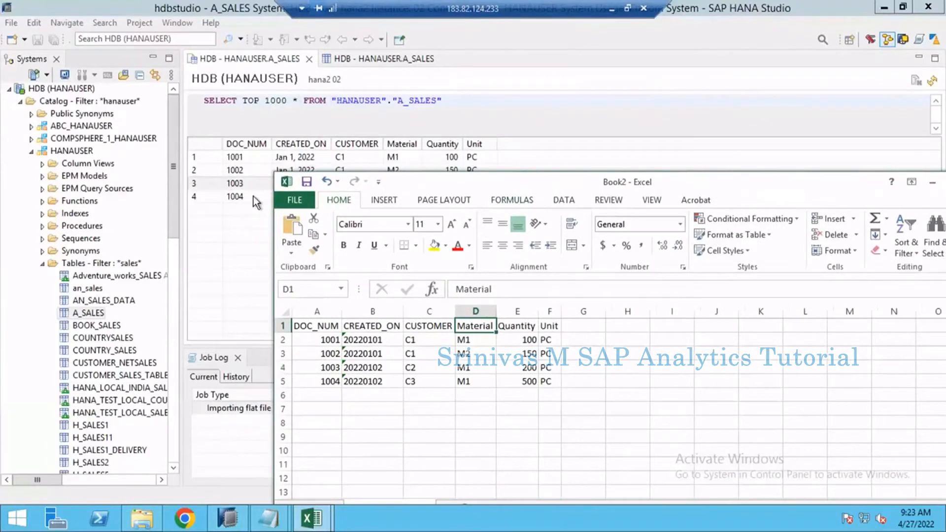
{"action": "double_click", "coordinate": [475, 181]}
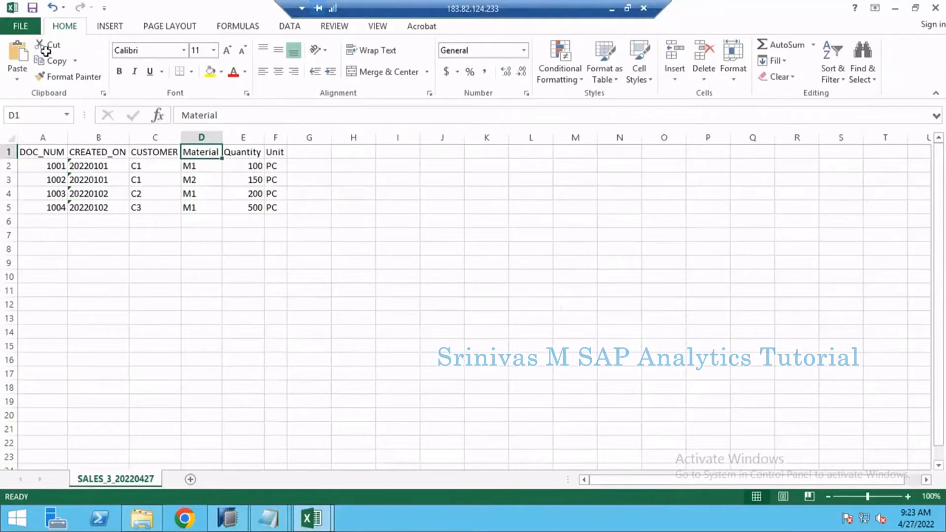
- Create a new blank workbook
{"action": "left_click", "coordinate": [19, 28]}
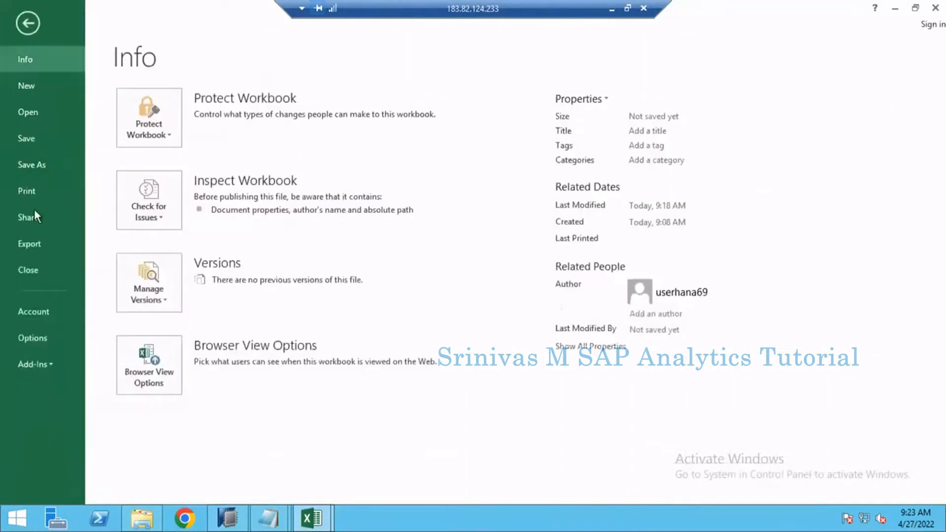
{"action": "left_click", "coordinate": [37, 83]}
{"action": "left_click", "coordinate": [157, 201]}
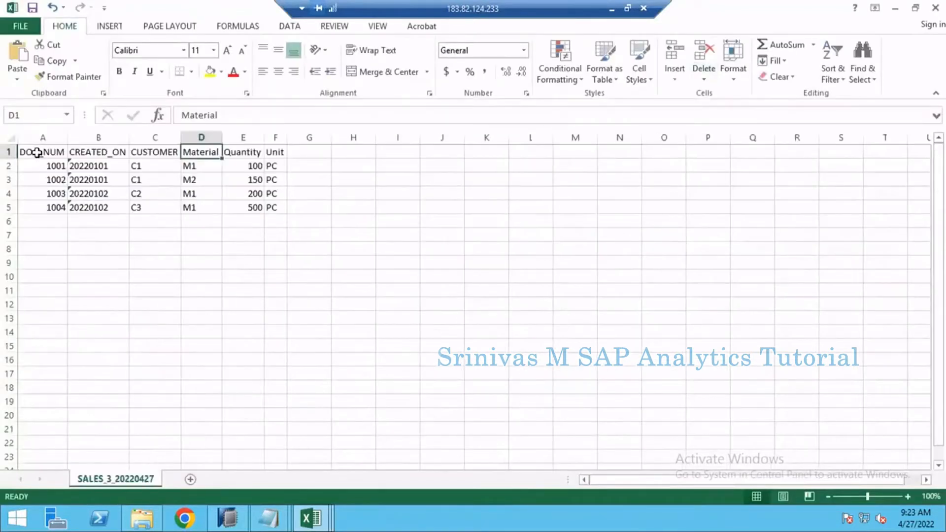
- Copy the header row from DOC_NUM to Unit in Book2 into row 1 of the new workbook
{"action": "left_click_drag", "start_coordinate": [37, 152], "coordinate": [269, 155]}
{"action": "key", "text": "ctrl+c"}
{"action": "key", "text": "ctrl+Tab"}
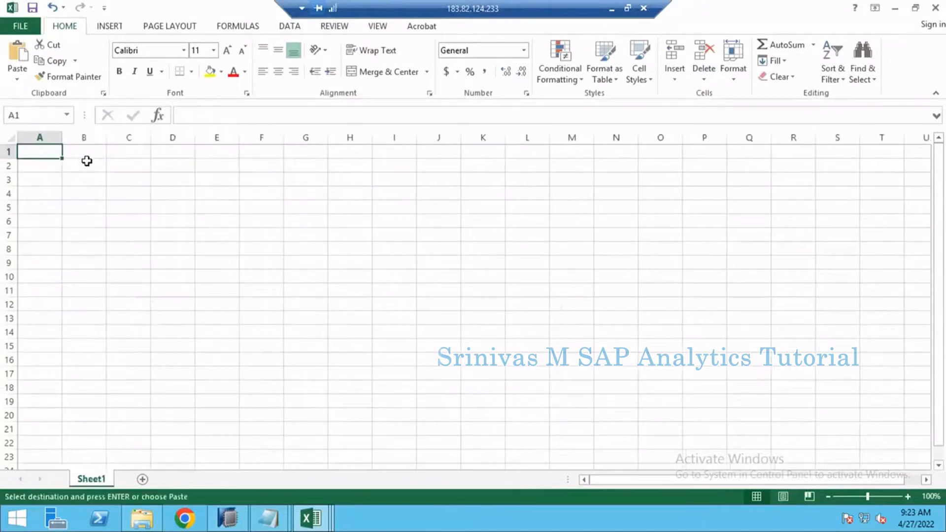
{"action": "key", "text": "ctrl+v"}
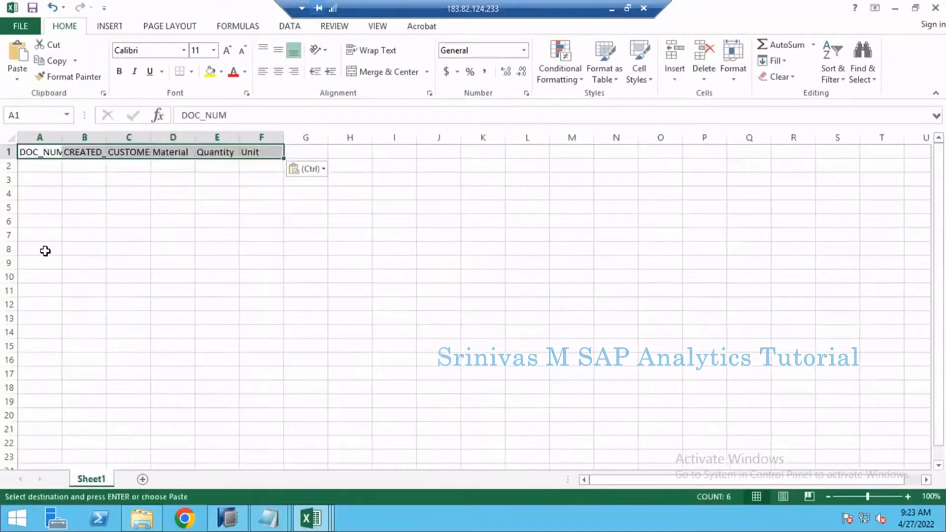
- Check the last document number in the source workbook and enter 1005 under DOC_NUM in row 2 of the new workbook
{"action": "key", "text": "ctrl+Tab"}
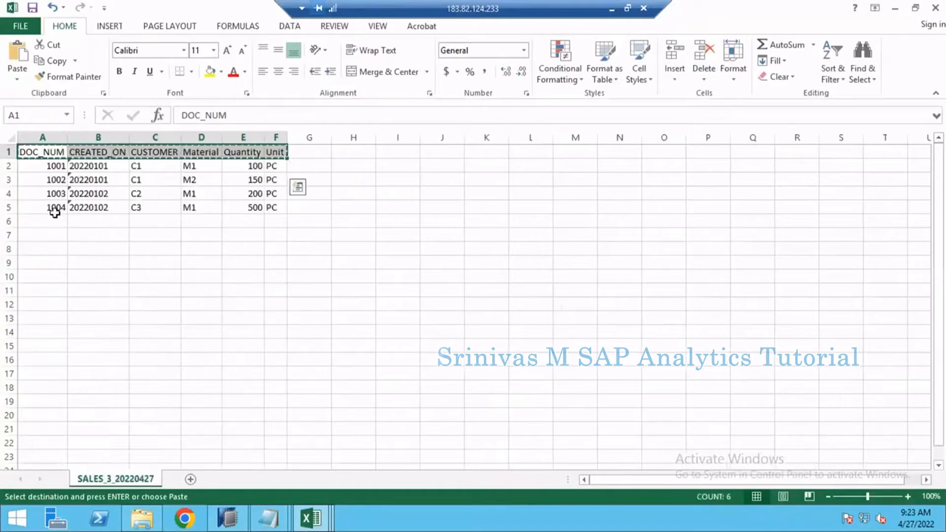
{"action": "left_click", "coordinate": [54, 211]}
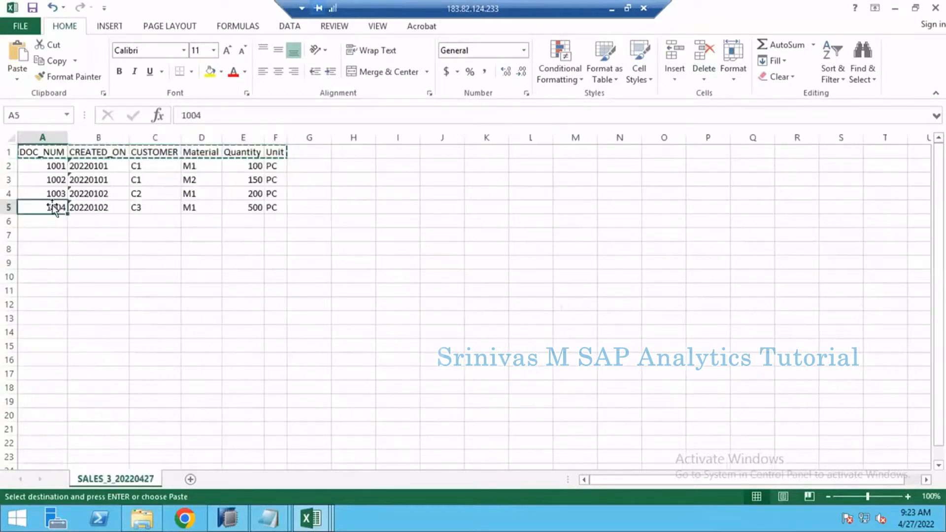
{"action": "key", "text": "ctrl+Tab"}
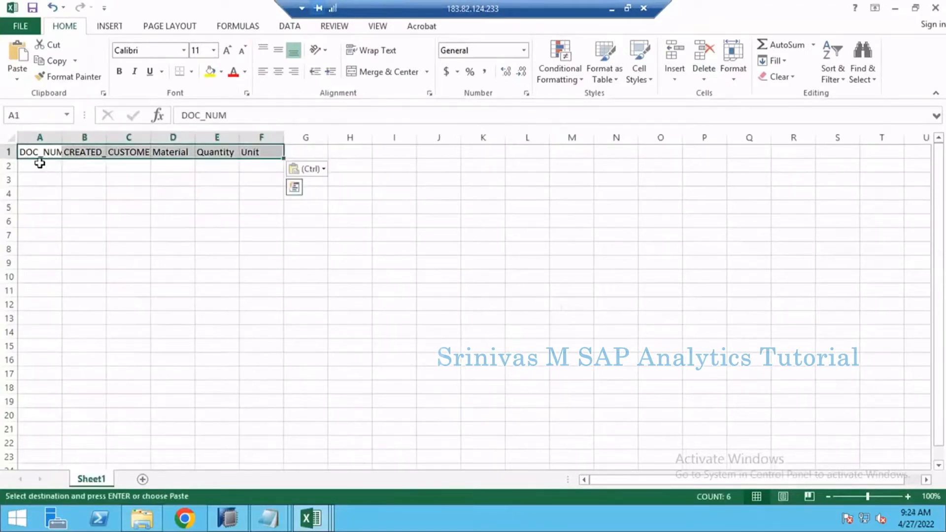
{"action": "left_click", "coordinate": [40, 163]}
{"action": "type", "text": "1005"}
{"action": "key", "text": "Tab"}
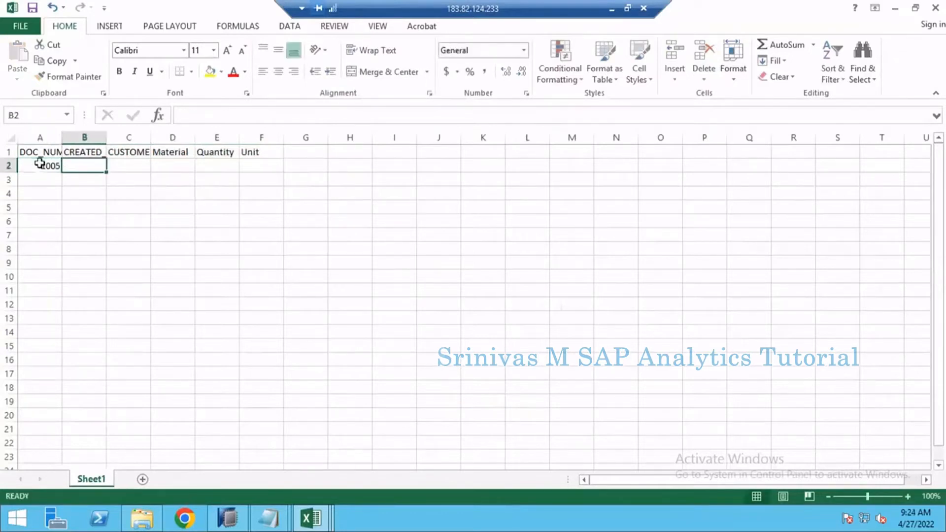
{"action": "type", "text": "2022"}
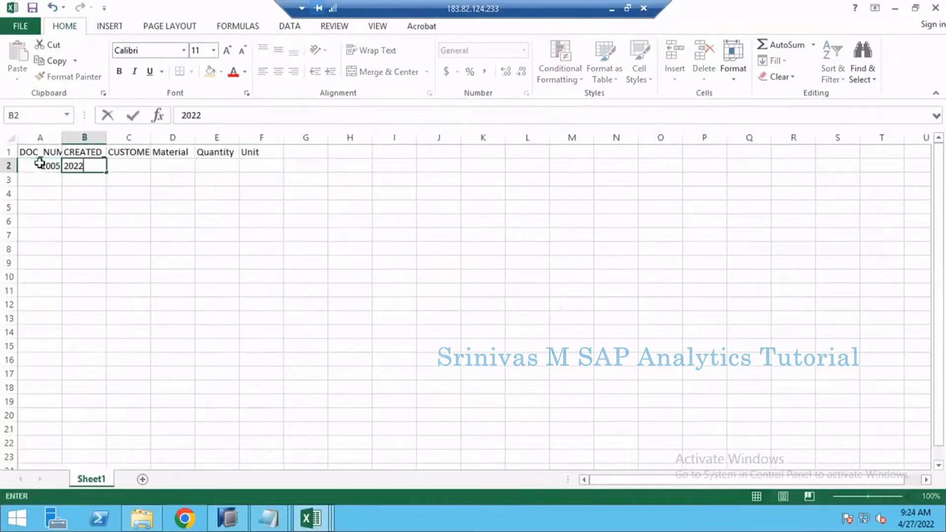
{"action": "key", "text": "BackSpace"}
{"action": "key", "text": "BackSpace"}
{"action": "type", "text": "2022"}
{"action": "key", "text": "Return"}
{"action": "left_click", "coordinate": [96, 167]}
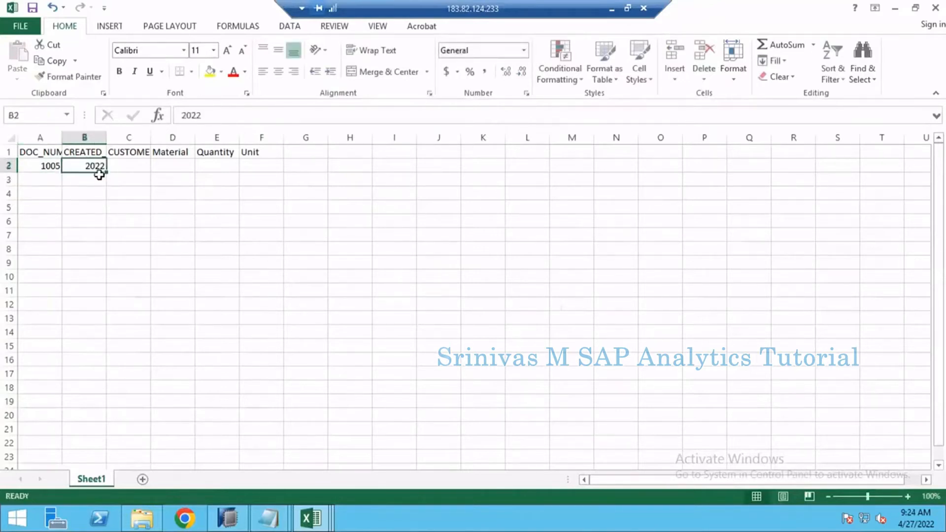
{"action": "key", "text": "Delete"}
- Complete row 2 with the date 20220201 stored as text, customer C1, material M1, quantity 100 and unit PC
{"action": "type", "text": "'"}
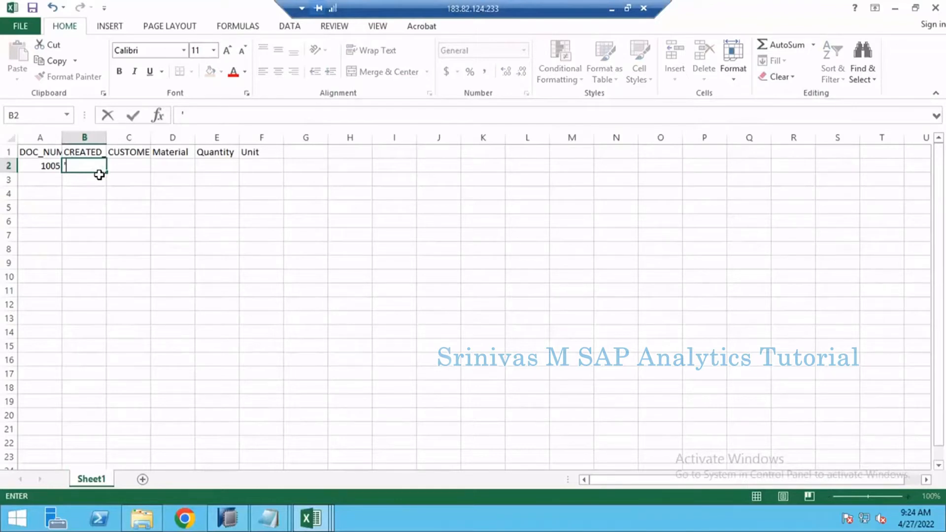
{"action": "type", "text": "20220201"}
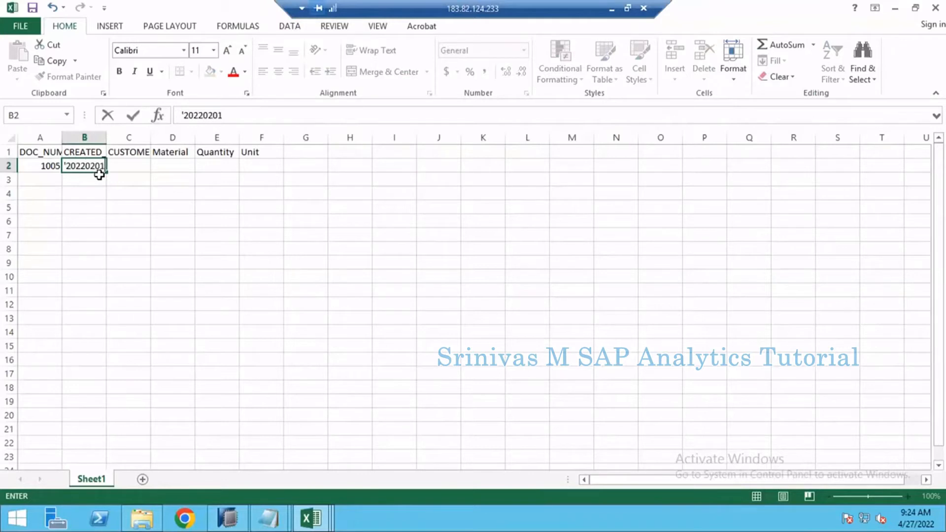
{"action": "key", "text": "Tab"}
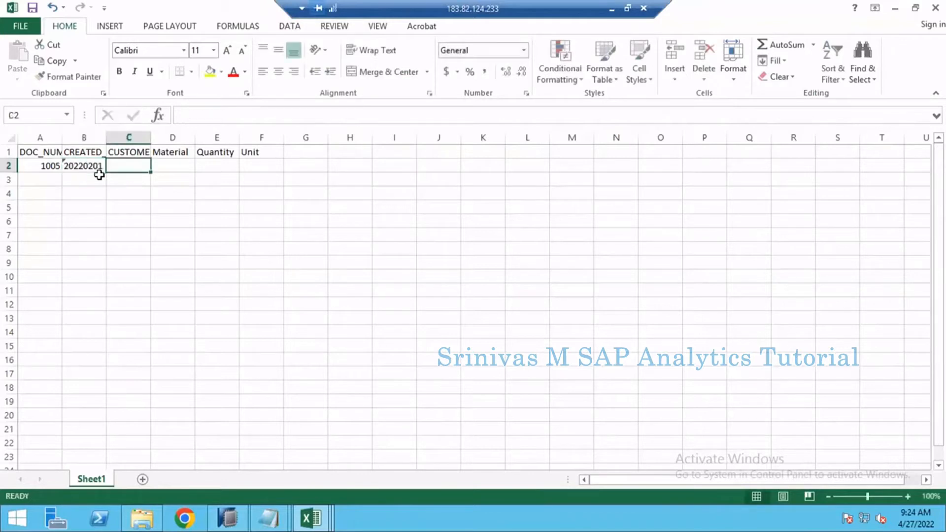
{"action": "type", "text": "c1"}
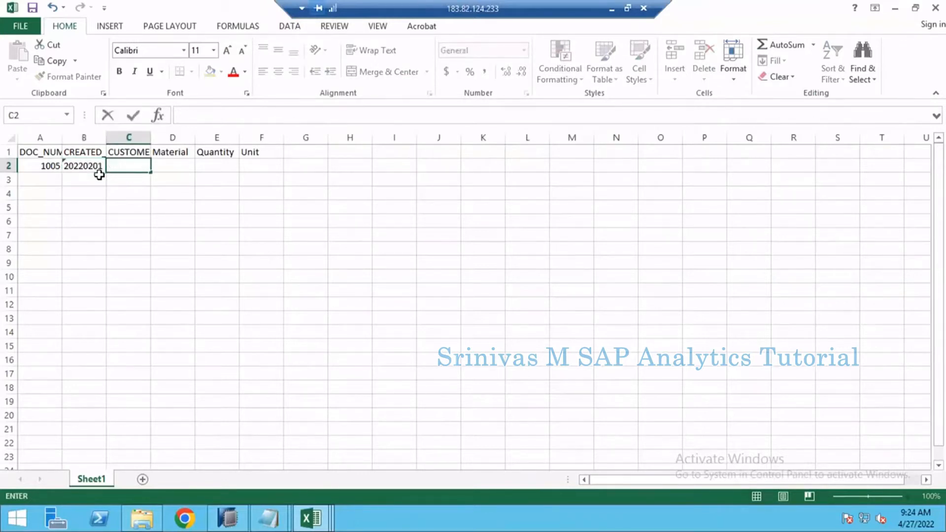
{"action": "key", "text": "Tab"}
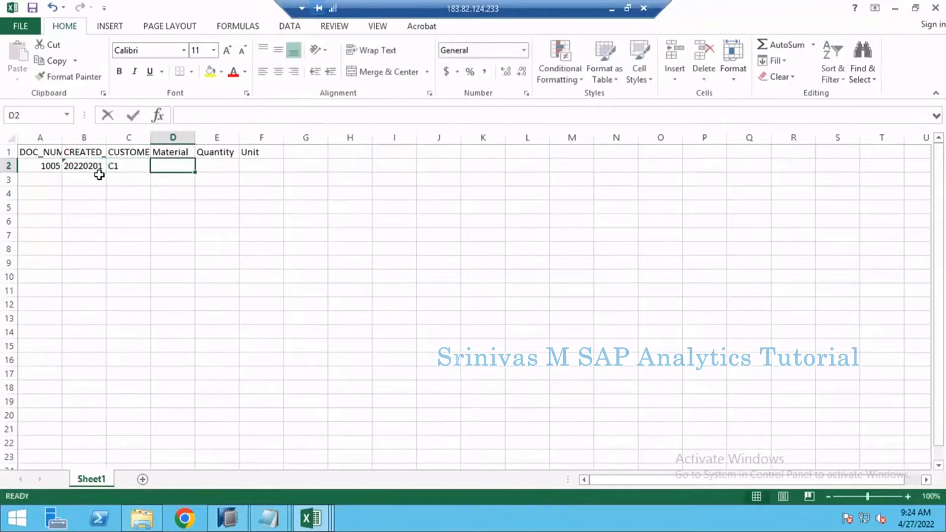
{"action": "type", "text": "m1"}
{"action": "key", "text": "Tab"}
{"action": "type", "text": "100"}
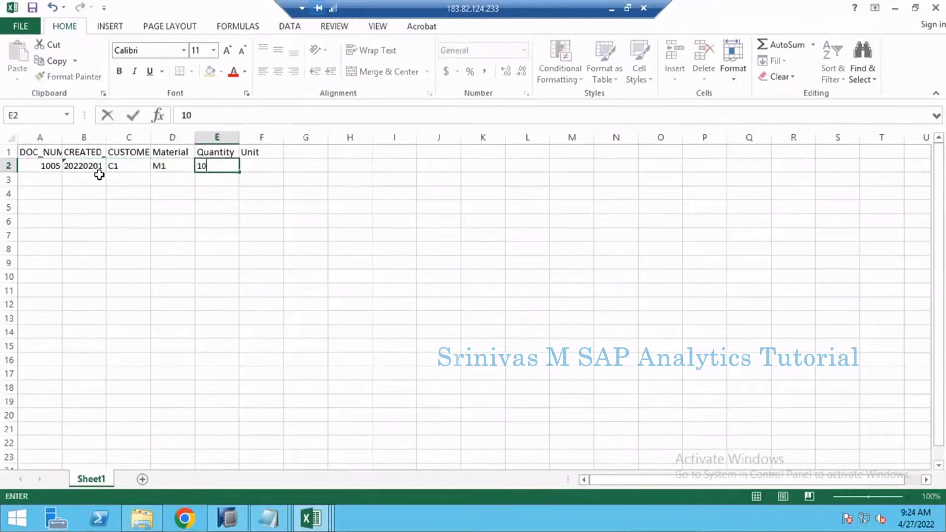
{"action": "key", "text": "Tab"}
{"action": "type", "text": "PC"}
{"action": "key", "text": "Return"}
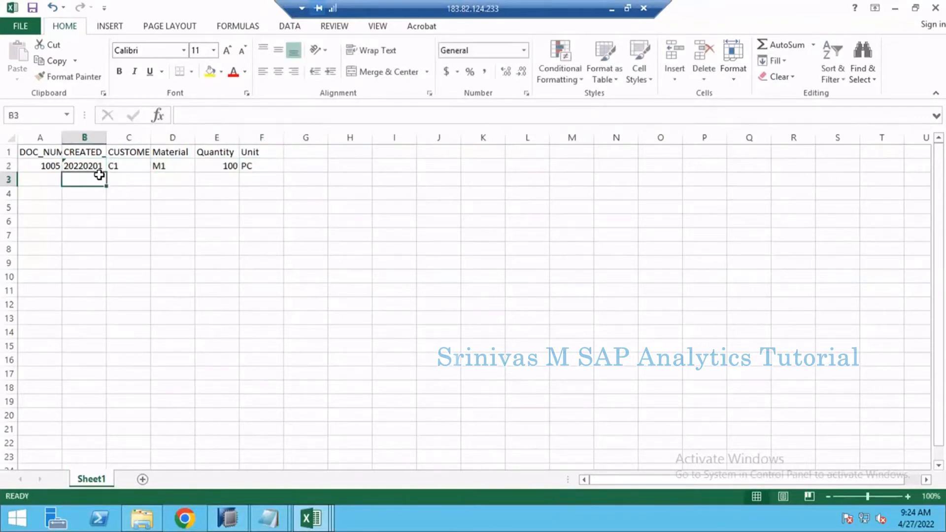
- Enter document number 1006 and the creation date 20220201 as text in row 3
{"action": "key", "text": "Left"}
{"action": "type", "text": "1006"}
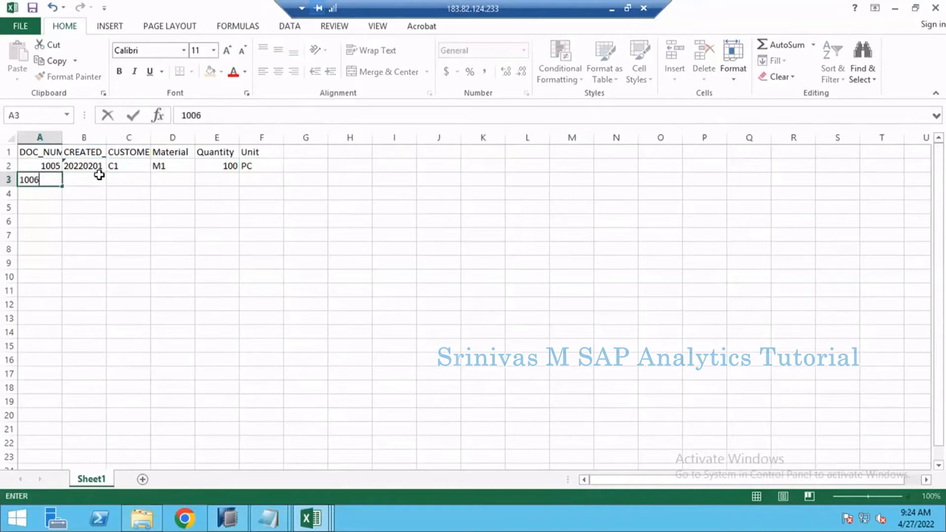
{"action": "key", "text": "Tab"}
{"action": "type", "text": "'20"}
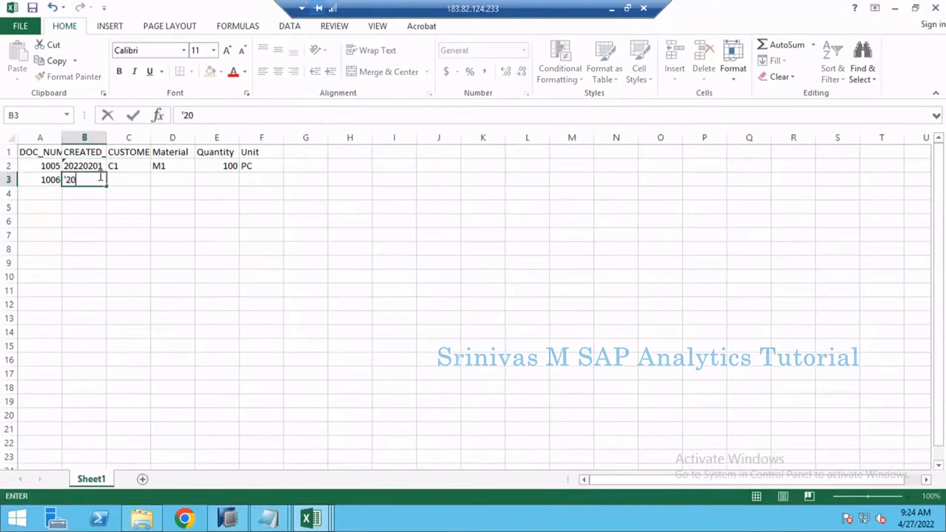
{"action": "type", "text": "220201"}
{"action": "key", "text": "ctrl+Return"}
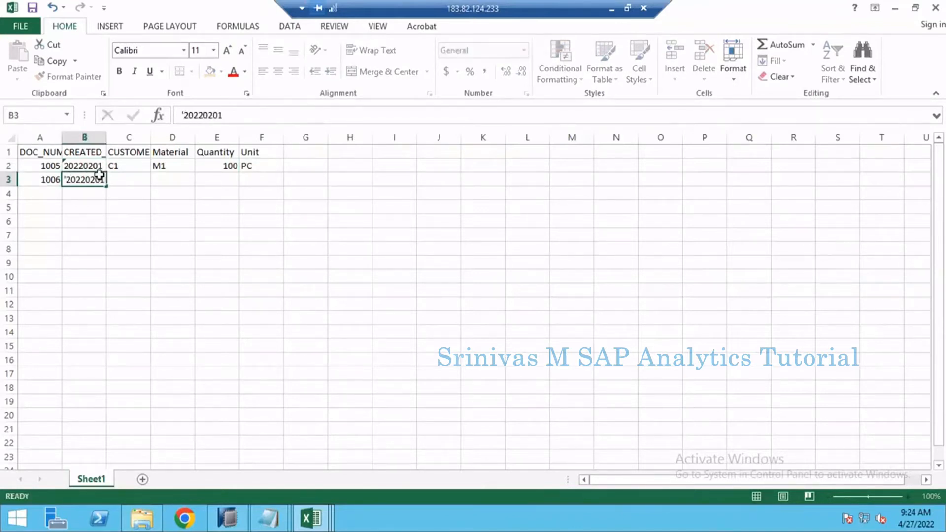
- Complete row 3 with customer C2, material M1, quantity 150 and unit PC
{"action": "key", "text": "Tab"}
{"action": "type", "text": "C1"}
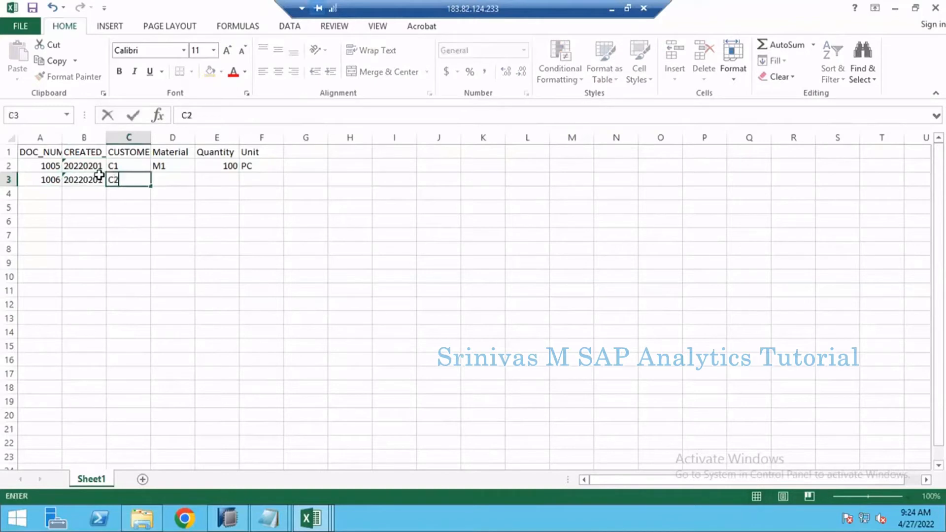
{"action": "key", "text": "Tab"}
{"action": "type", "text": "M1"}
{"action": "key", "text": "Tab"}
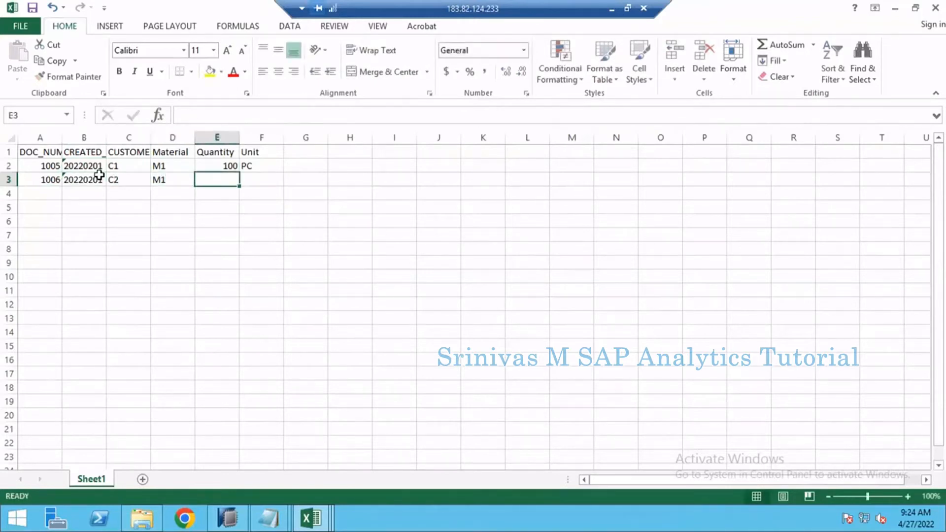
{"action": "type", "text": "150"}
{"action": "key", "text": "Tab"}
{"action": "type", "text": "PB"}
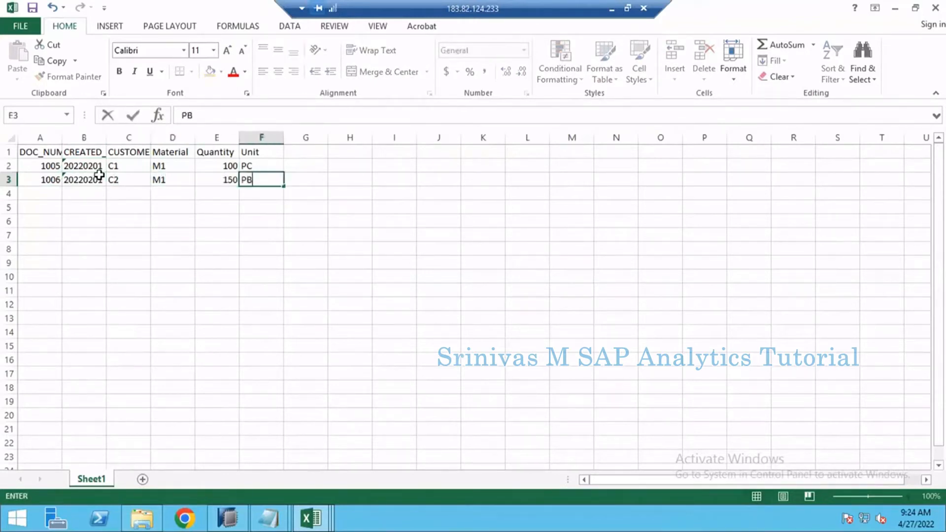
{"action": "key", "text": "BackSpace"}
{"action": "type", "text": "C"}
{"action": "key", "text": "Return"}
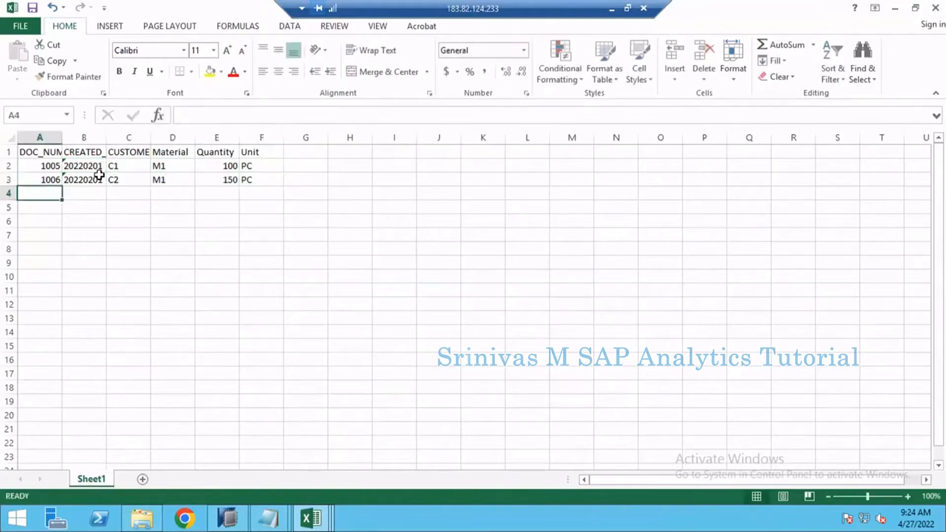
- Enter document number 1007 and the creation date 20220201 as text in row 4
{"action": "type", "text": "1007"}
{"action": "key", "text": "Tab"}
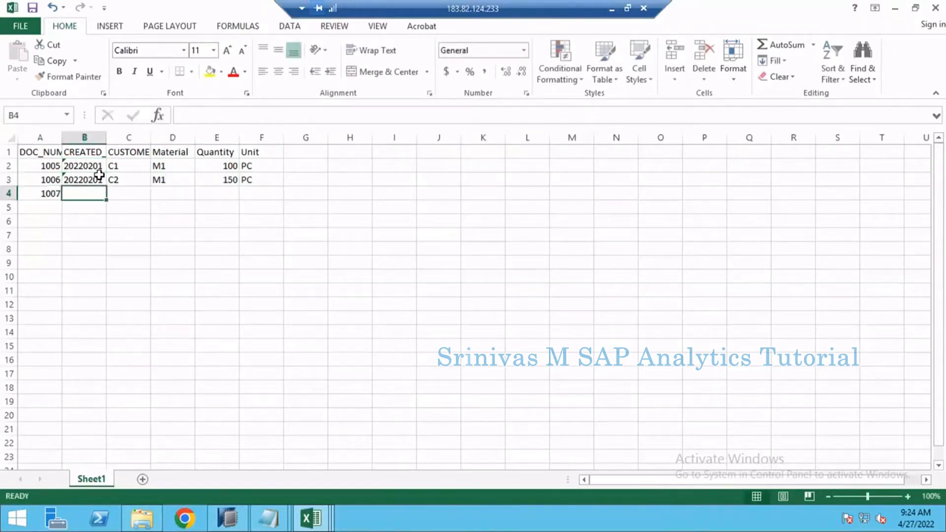
{"action": "type", "text": "'20220"}
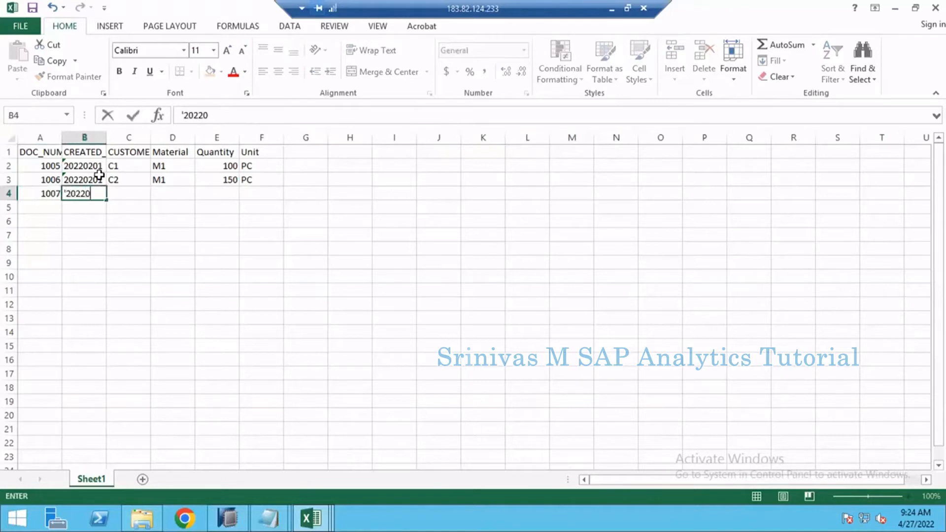
{"action": "type", "text": "201"}
{"action": "key", "text": "Tab"}
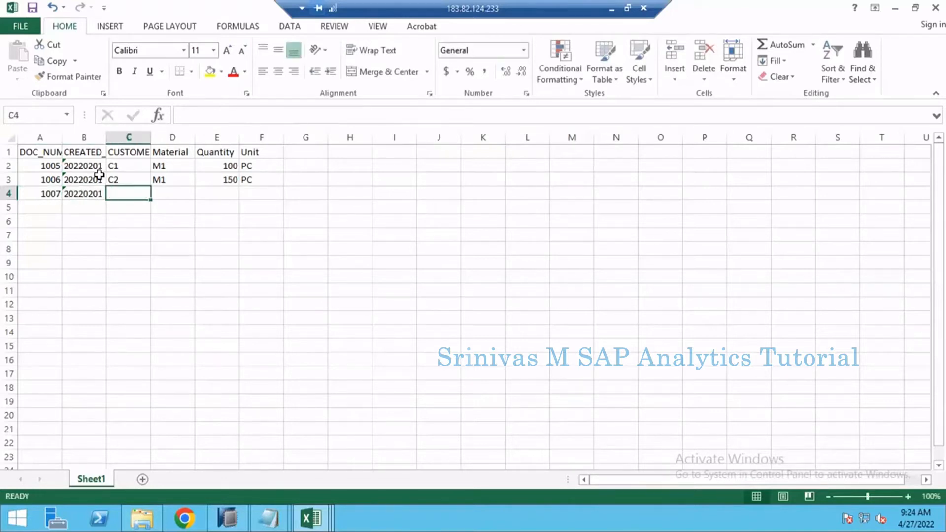
- Complete row 4 with customer C3, material M2, quantity 50 and unit PC
{"action": "type", "text": "C3"}
{"action": "key", "text": "Tab"}
{"action": "type", "text": "M2"}
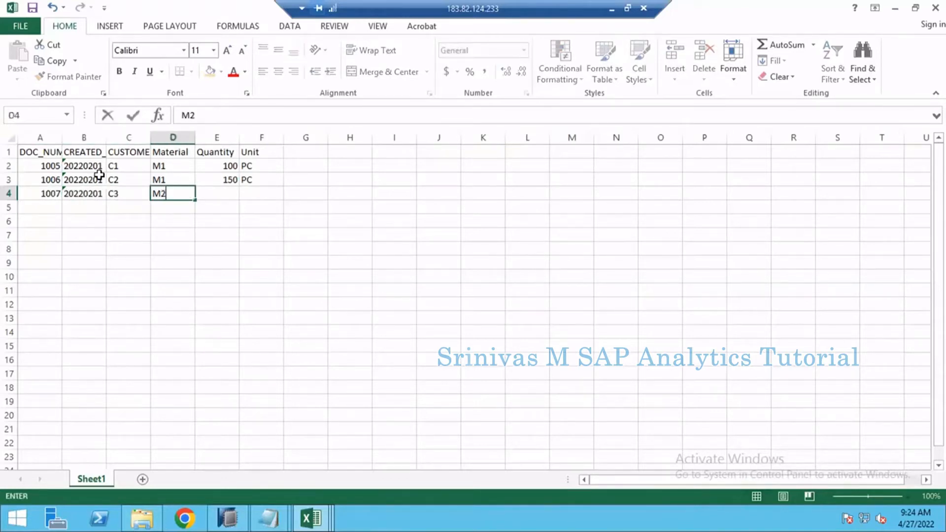
{"action": "key", "text": "Tab"}
{"action": "type", "text": "50"}
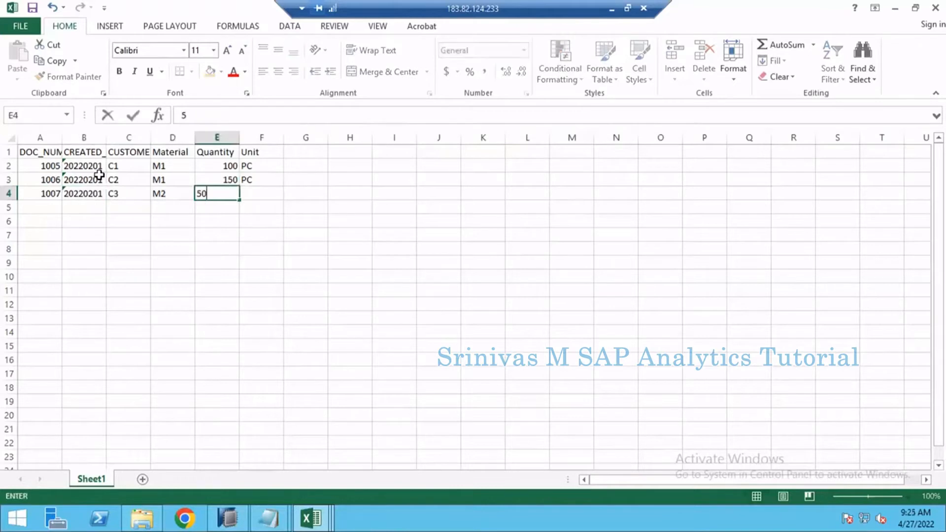
{"action": "key", "text": "Tab"}
{"action": "type", "text": "PC"}
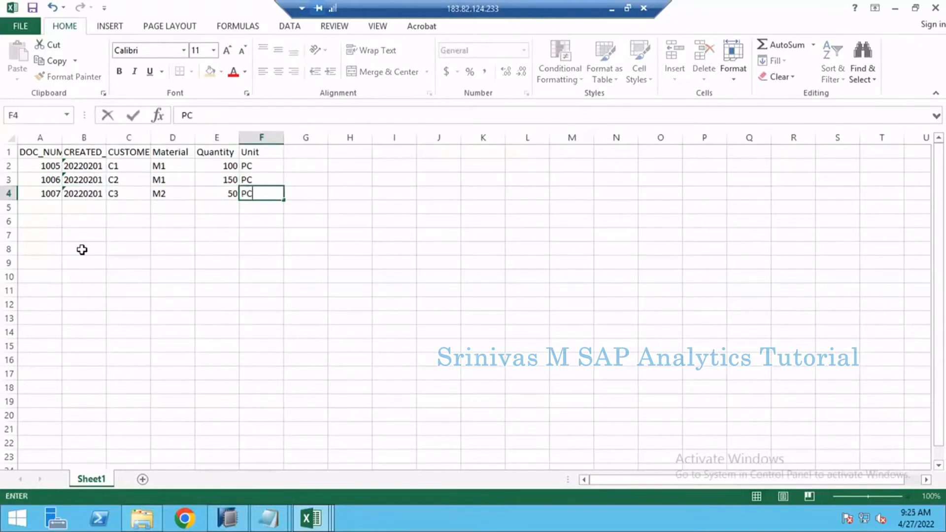
{"action": "left_click", "coordinate": [98, 223]}
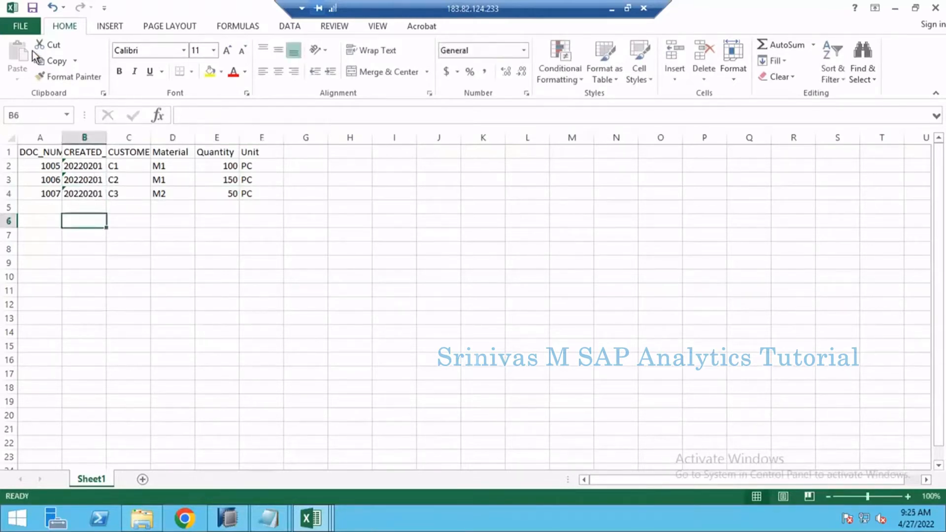
- Start saving a copy of the workbook in the Documents folder with CSV (Comma delimited) as the file type
{"action": "left_click", "coordinate": [20, 25]}
{"action": "left_click", "coordinate": [36, 169]}
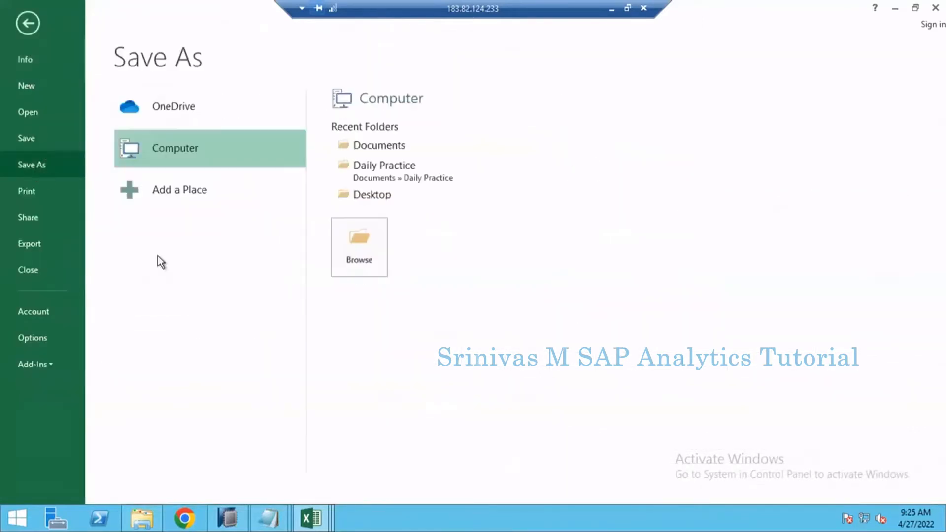
{"action": "left_click", "coordinate": [368, 230]}
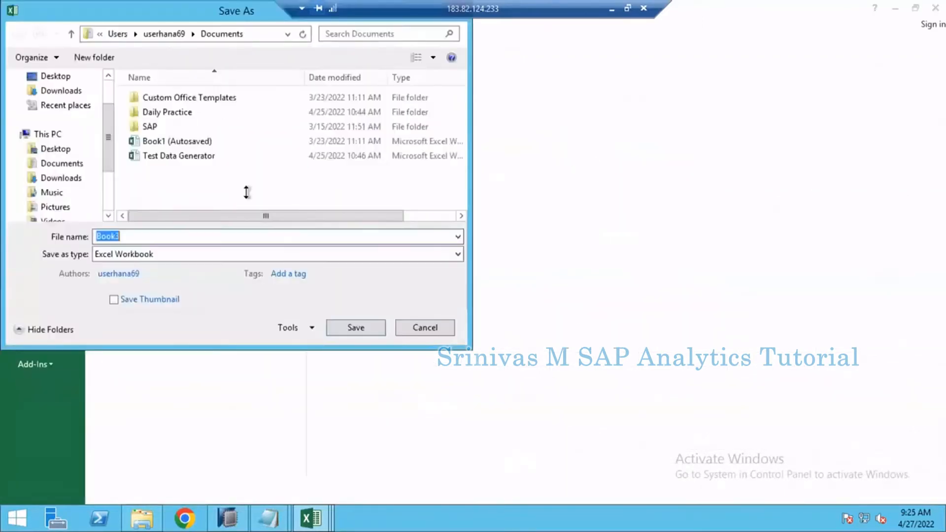
{"action": "left_click", "coordinate": [153, 253]}
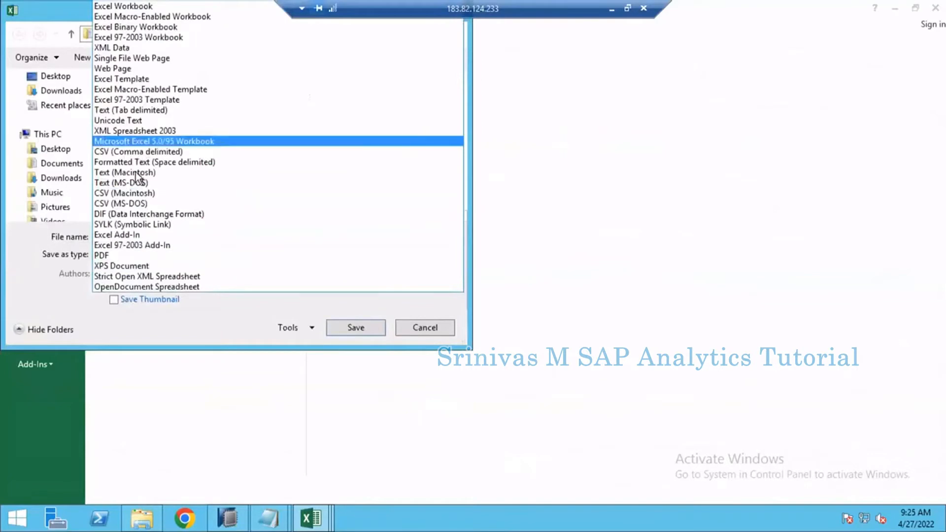
{"action": "left_click", "coordinate": [142, 152]}
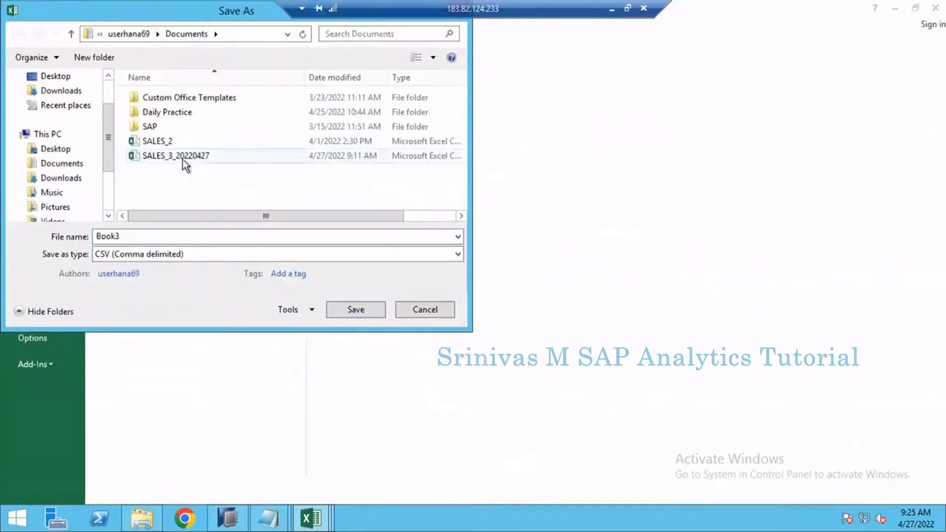
- Name the CSV file SALES_3_20220427_PART2, based on the existing SALES_3_20220427 file name, and save it
{"action": "left_click", "coordinate": [183, 158]}
{"action": "left_click", "coordinate": [171, 235]}
{"action": "left_click", "coordinate": [171, 235]}
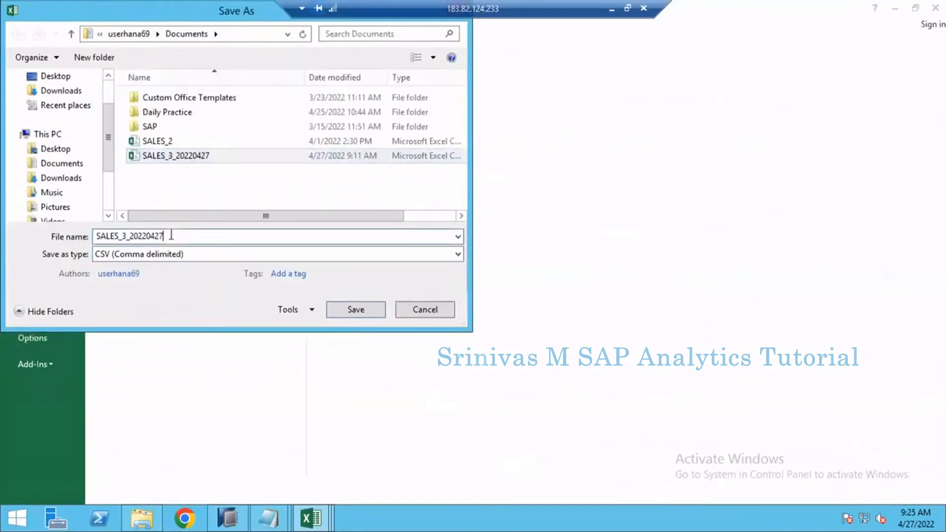
{"action": "type", "text": "_PA"}
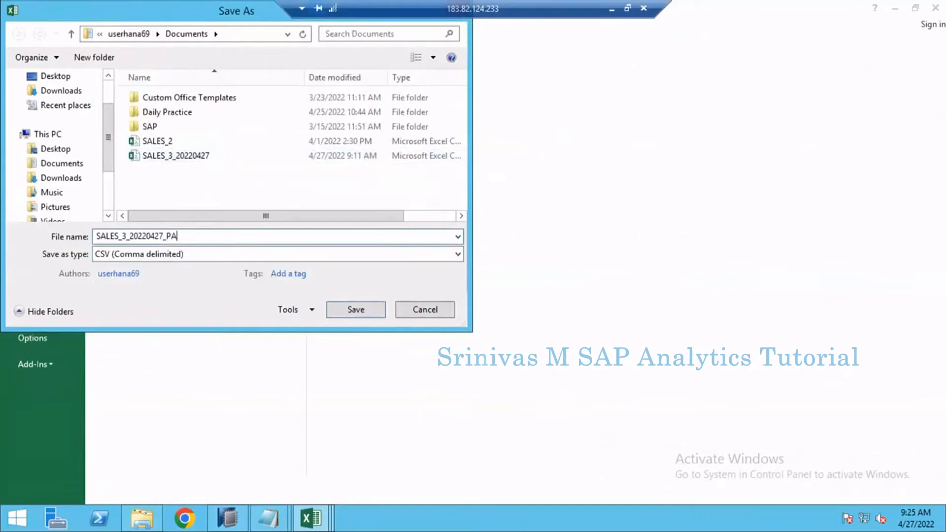
{"action": "type", "text": "RT2"}
{"action": "left_click", "coordinate": [343, 316]}
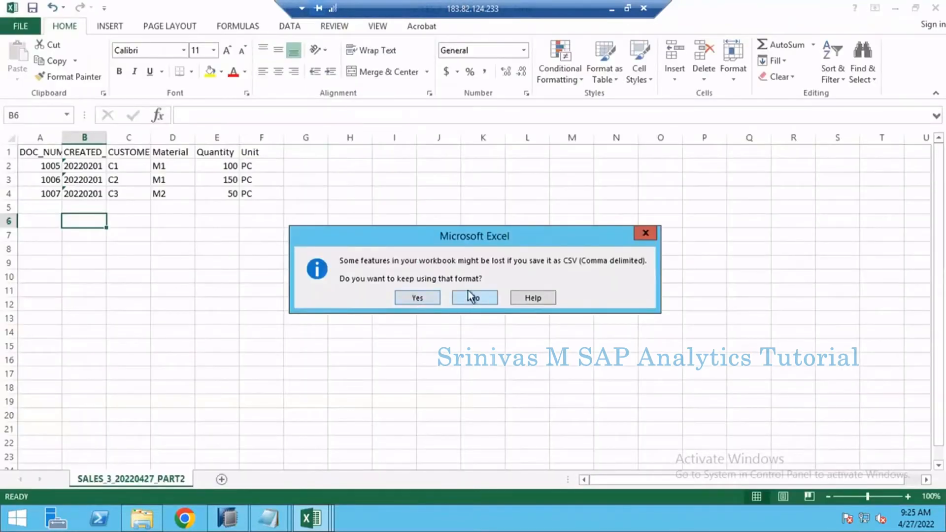
{"action": "left_click", "coordinate": [469, 295]}
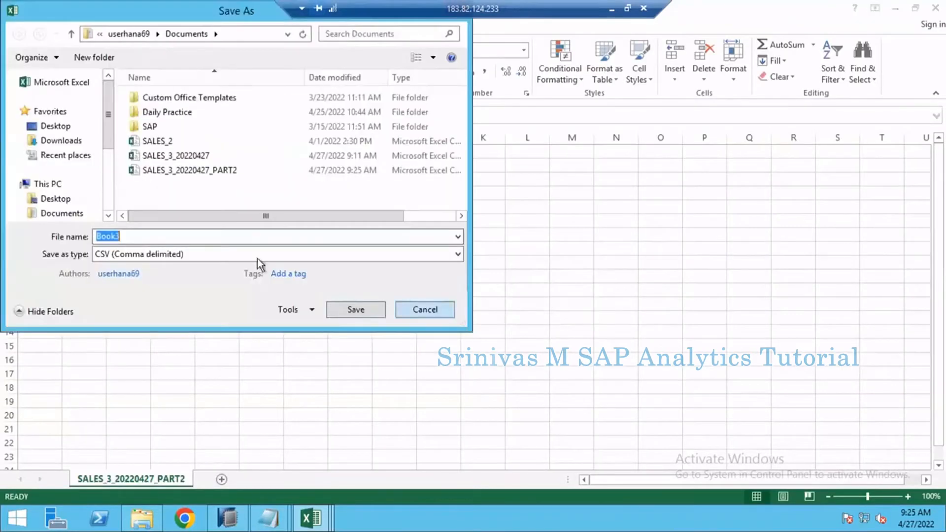
{"action": "key", "text": "Escape"}
- Switch to File Explorer and open SALES_3_20220427_PART2 from the Documents folder in Notepad
{"action": "left_click", "coordinate": [142, 517]}
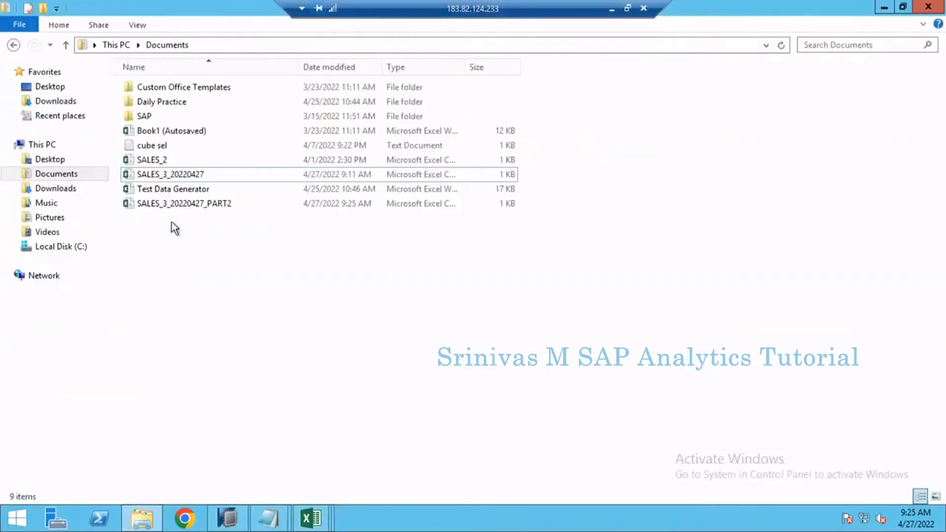
{"action": "left_click", "coordinate": [202, 204]}
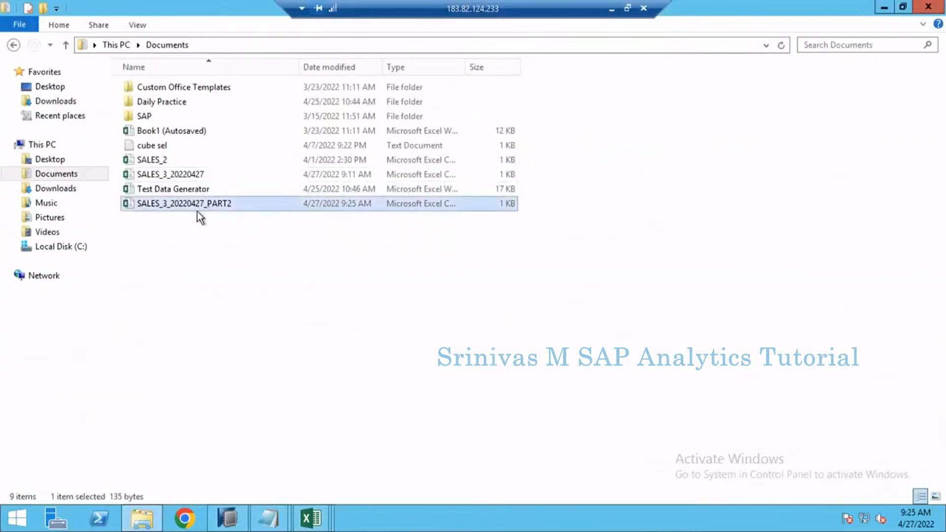
{"action": "left_click", "coordinate": [157, 235]}
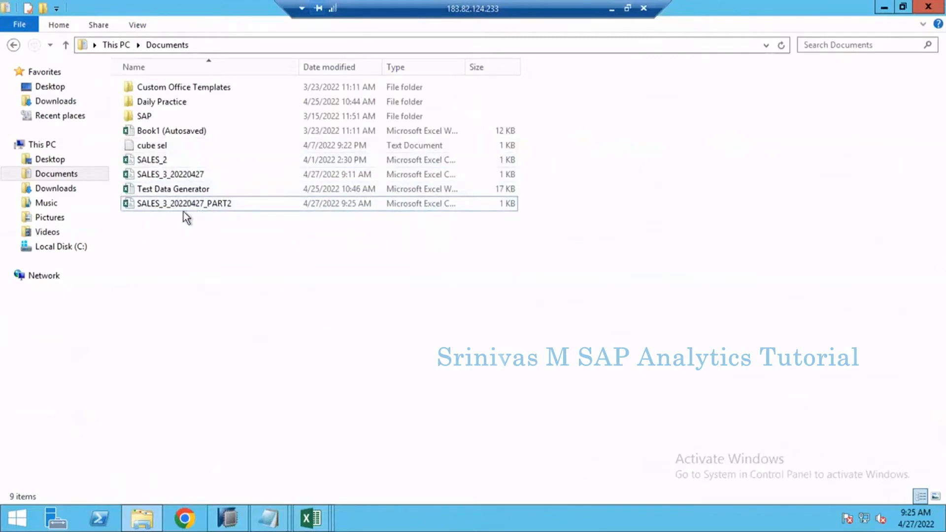
{"action": "mouse_move", "coordinate": [178, 210]}
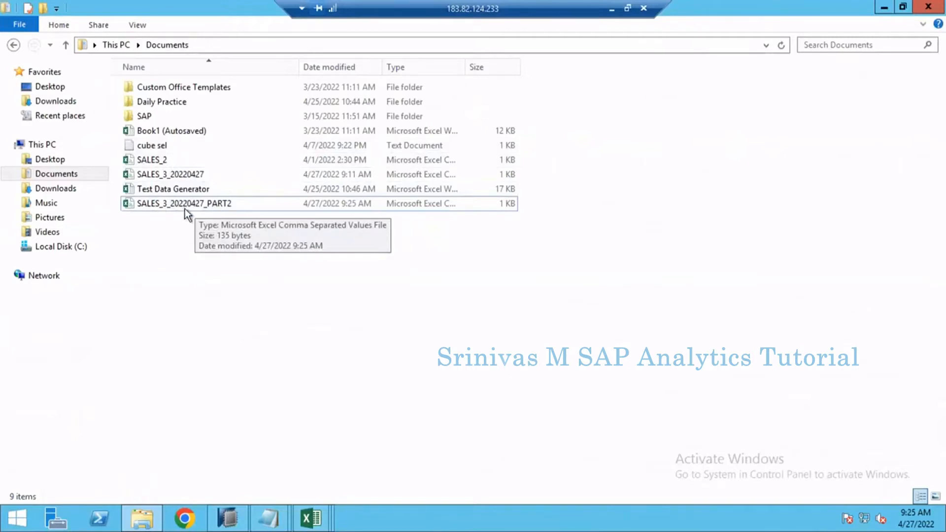
{"action": "left_click", "coordinate": [185, 207]}
{"action": "right_click", "coordinate": [185, 207]}
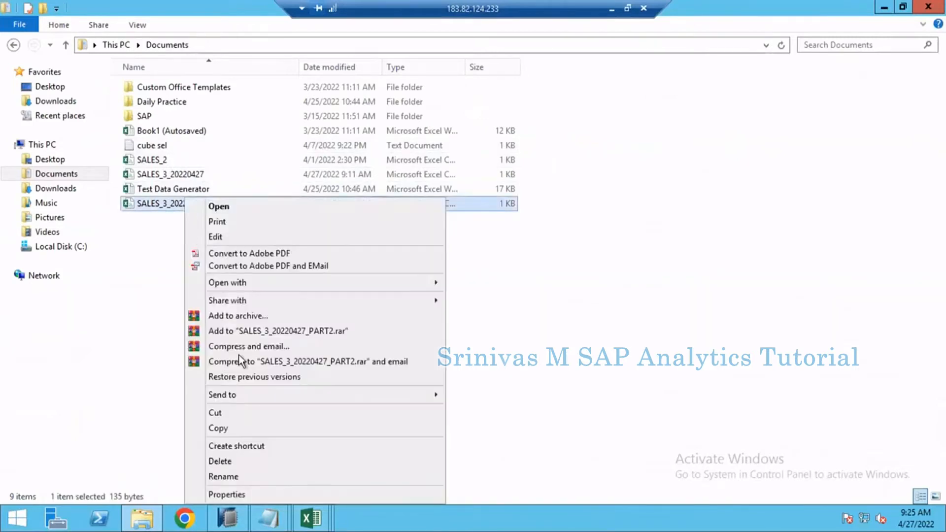
{"action": "mouse_move", "coordinate": [250, 281]}
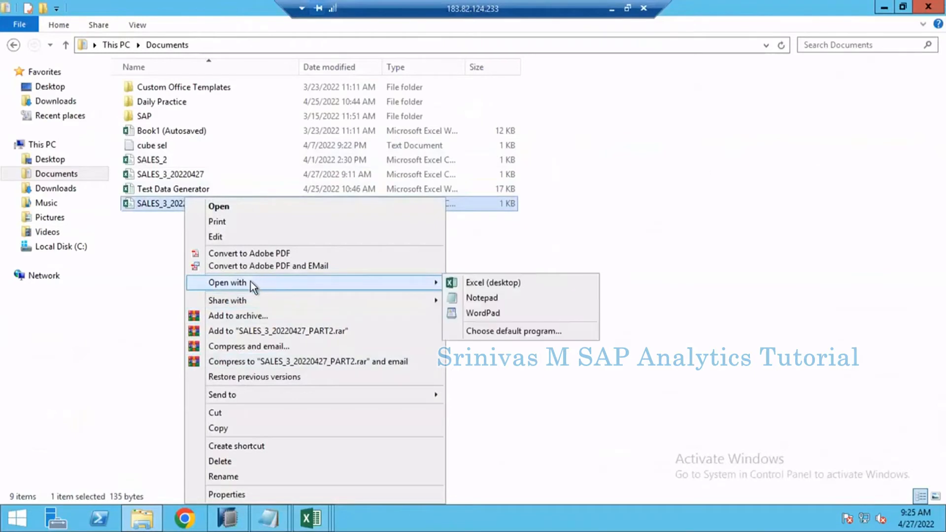
{"action": "left_click", "coordinate": [480, 297]}
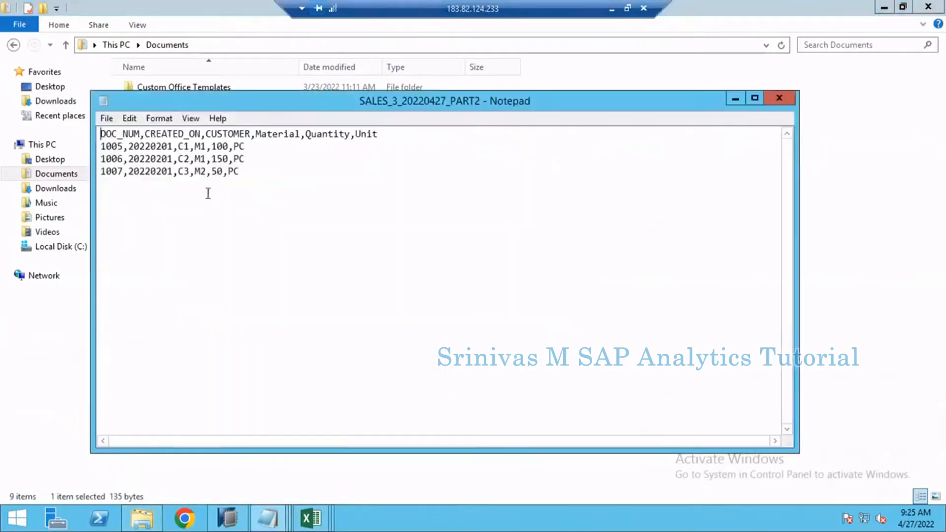
- Examine the comma-separated records and their creation-date format in Notepad, and close the file
{"action": "left_click_drag", "start_coordinate": [205, 102], "coordinate": [324, 179]}
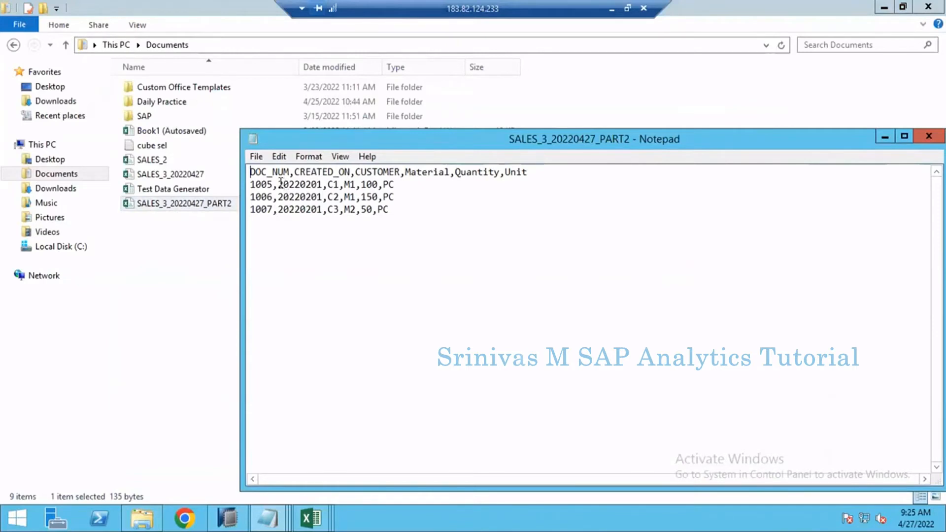
{"action": "left_click_drag", "start_coordinate": [277, 184], "coordinate": [324, 186]}
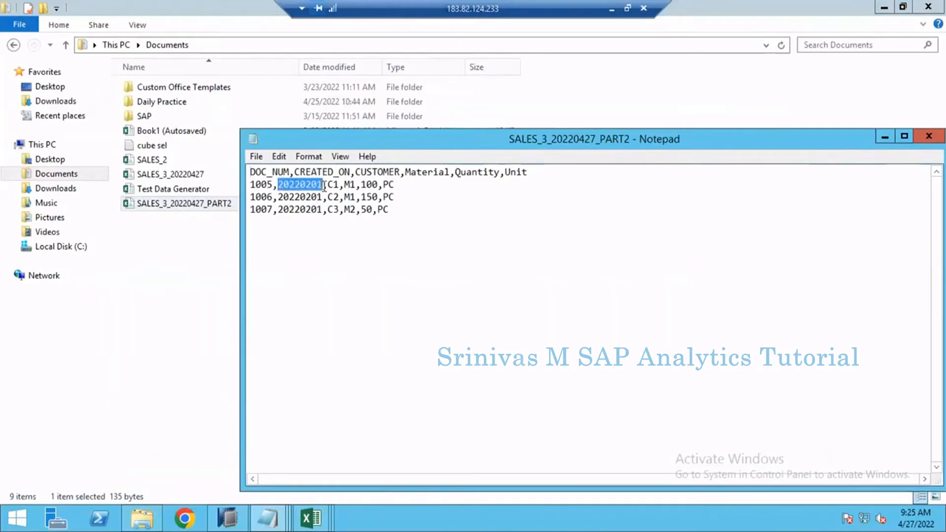
{"action": "left_click", "coordinate": [305, 212]}
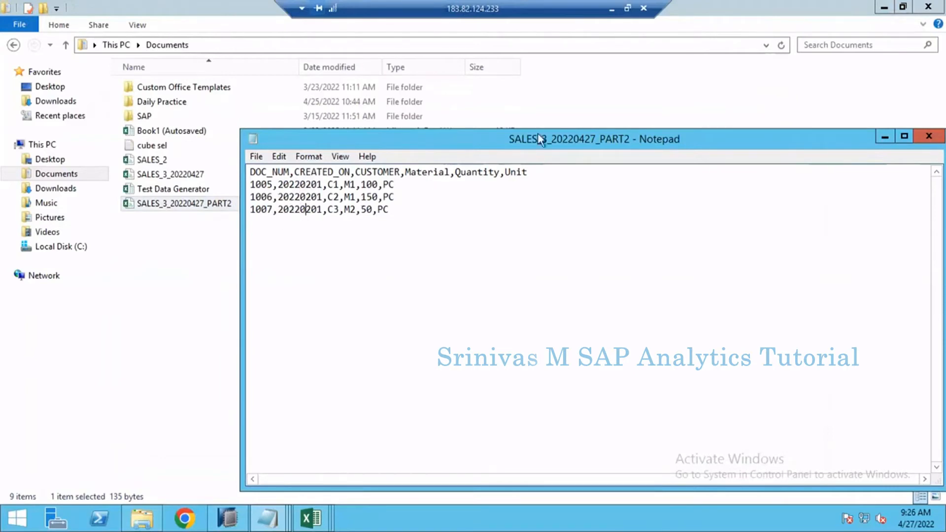
{"action": "left_click_drag", "start_coordinate": [542, 133], "coordinate": [445, 123]}
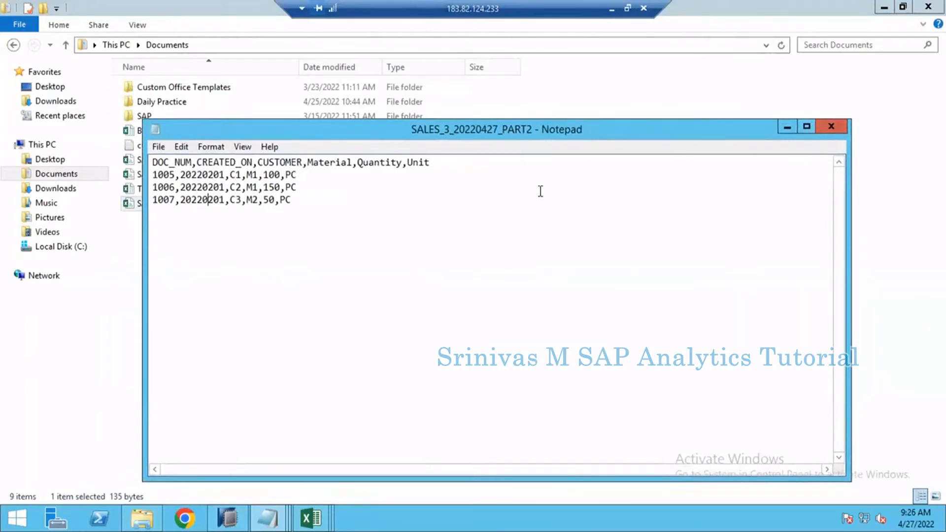
{"action": "left_click", "coordinate": [832, 126]}
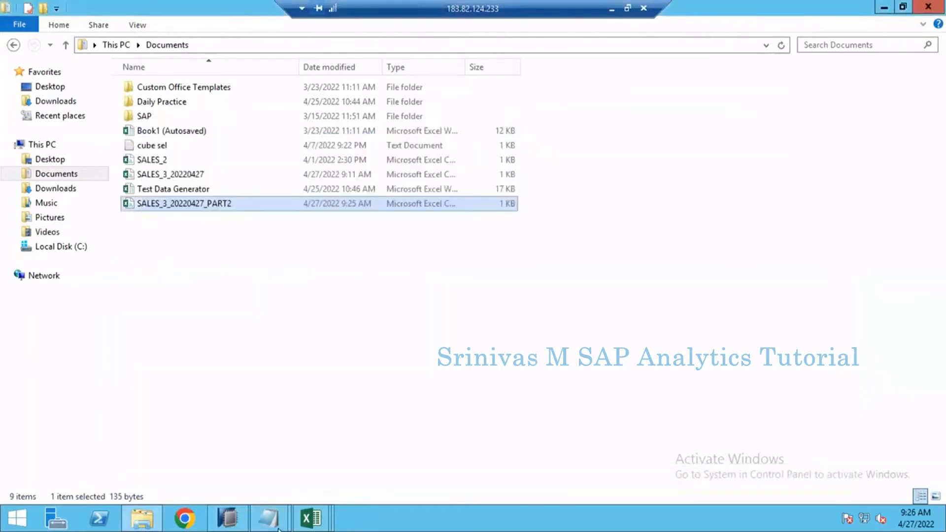
- Switch to SAP HANA Studio and start a Data from Local File import into the HDB (HANAUSER) system
{"action": "left_click", "coordinate": [228, 517]}
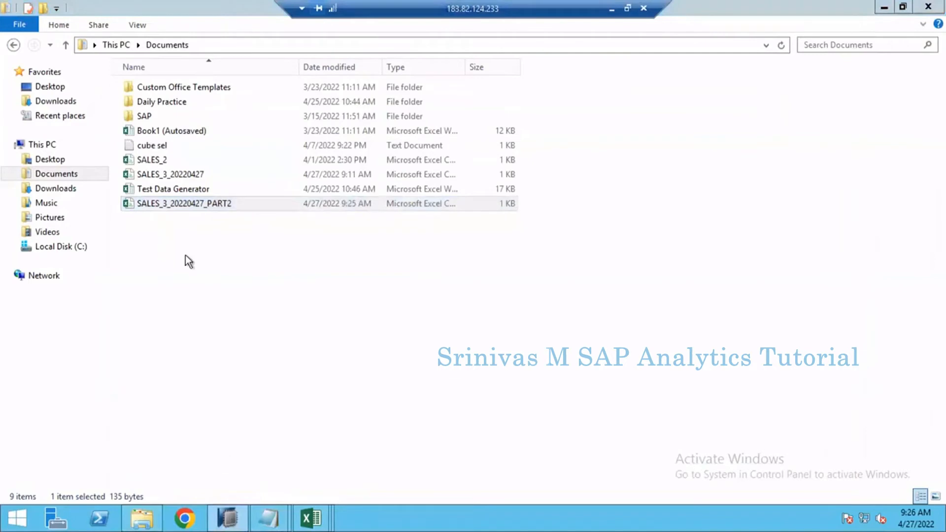
{"action": "left_click", "coordinate": [228, 517]}
{"action": "left_click", "coordinate": [228, 517]}
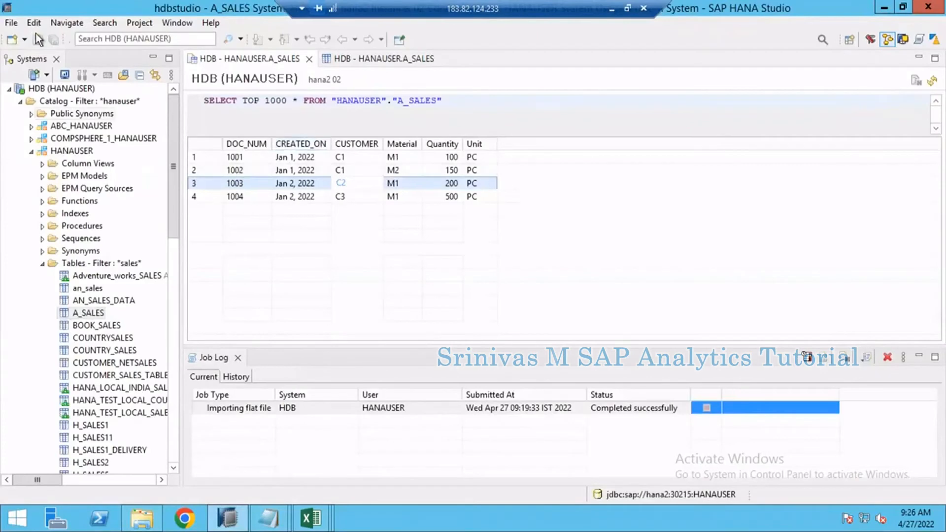
{"action": "left_click", "coordinate": [11, 23]}
{"action": "left_click", "coordinate": [78, 279]}
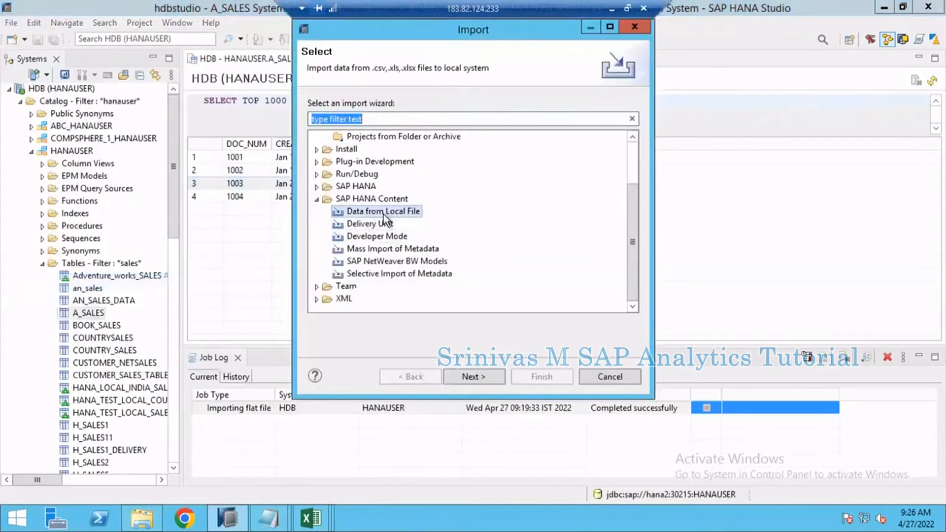
{"action": "left_click", "coordinate": [377, 214]}
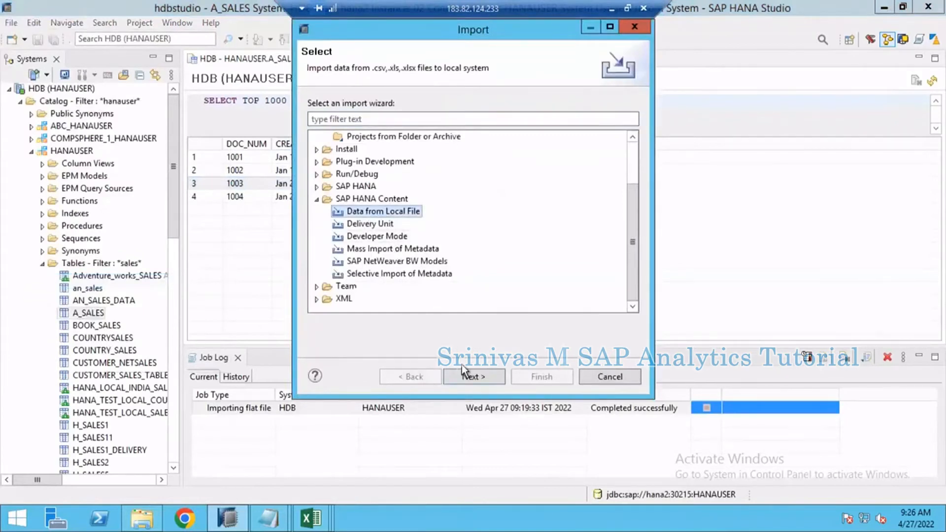
{"action": "left_click", "coordinate": [463, 376]}
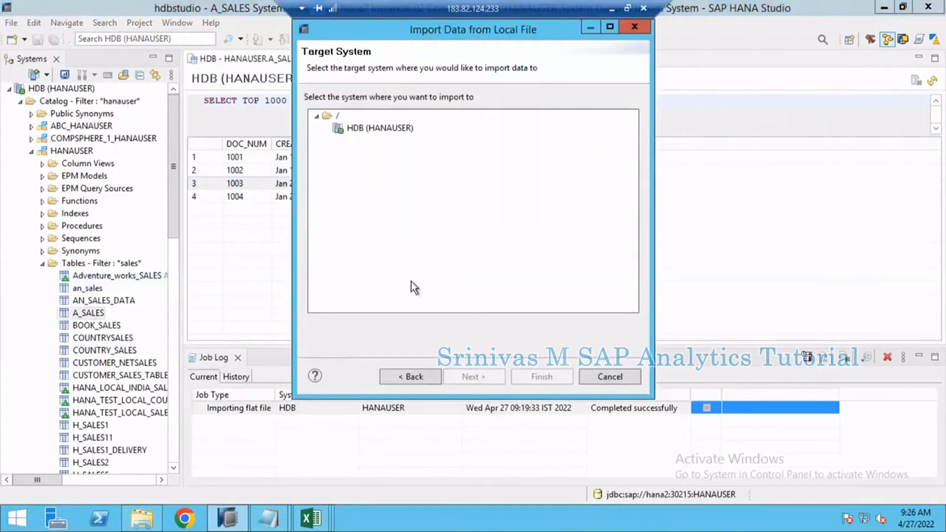
{"action": "left_click", "coordinate": [363, 129]}
{"action": "left_click", "coordinate": [462, 377]}
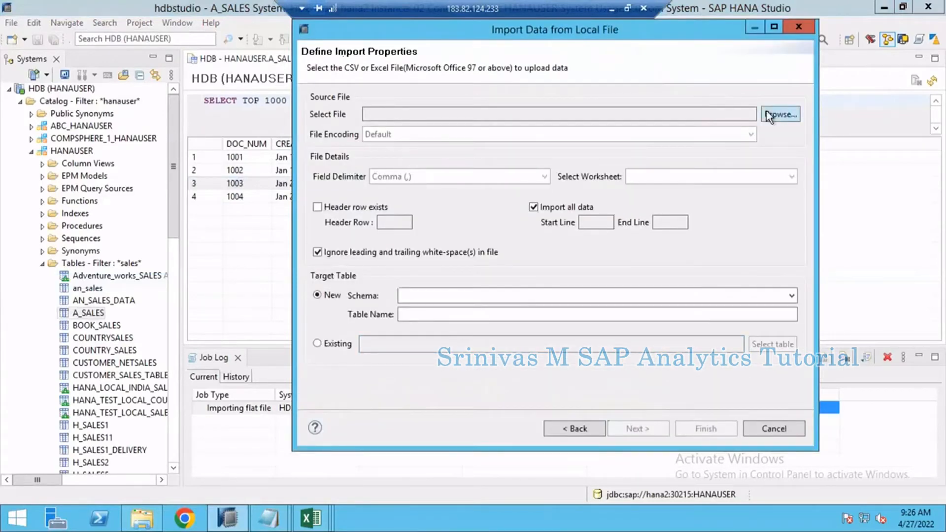
- Choose SALES_3_20220427_PART2.csv from Documents as the import source and specify that a header row exists
{"action": "left_click", "coordinate": [769, 115]}
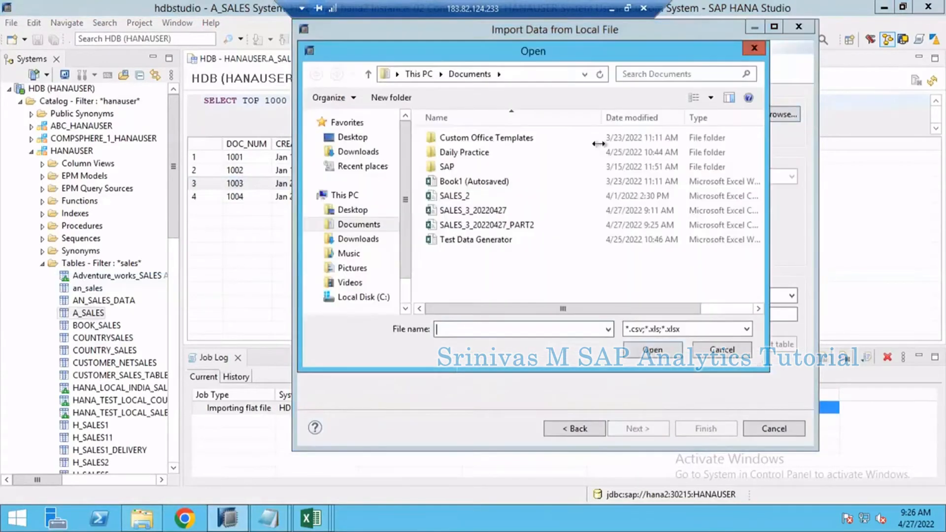
{"action": "left_click", "coordinate": [499, 227]}
{"action": "key", "text": "Return"}
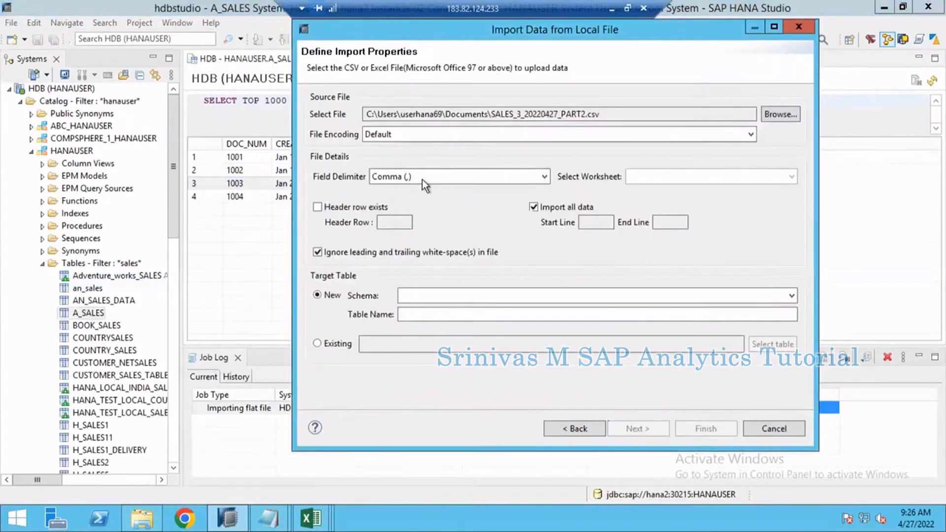
{"action": "left_click", "coordinate": [345, 211]}
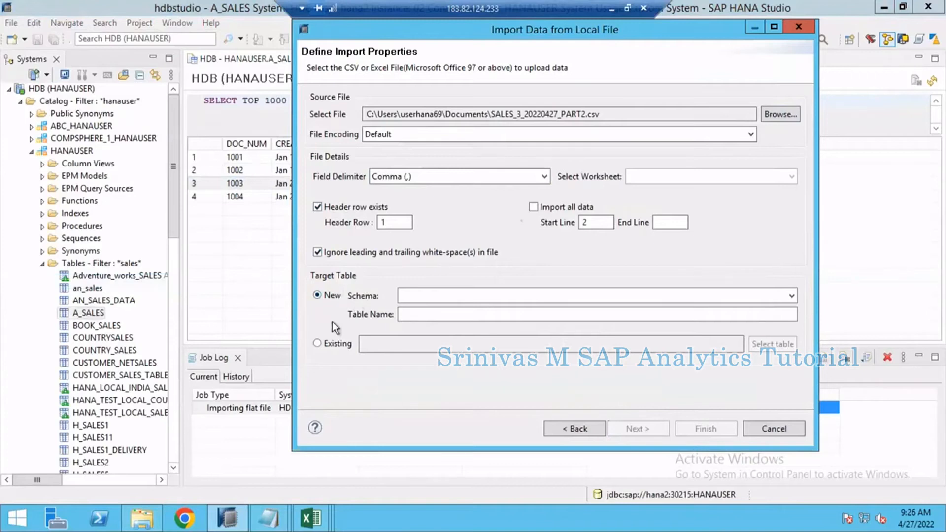
- Set the import target to the existing A_SALES table in the HANAUSER schema and proceed to the column mappings
{"action": "left_click", "coordinate": [347, 348]}
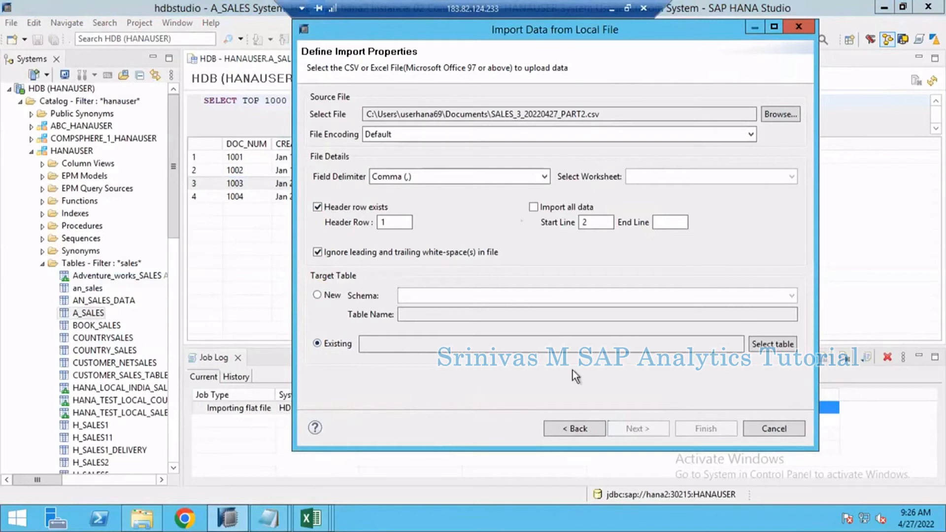
{"action": "left_click", "coordinate": [786, 343]}
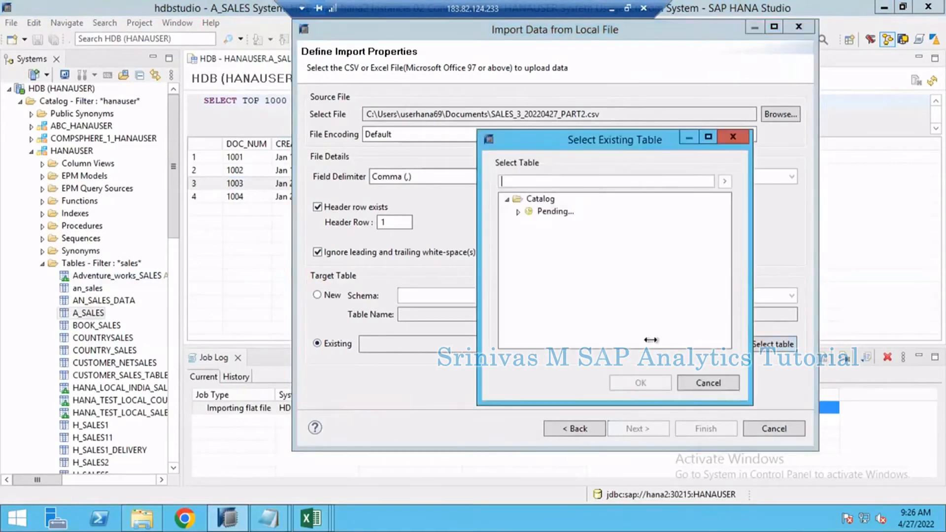
{"action": "left_click", "coordinate": [517, 238]}
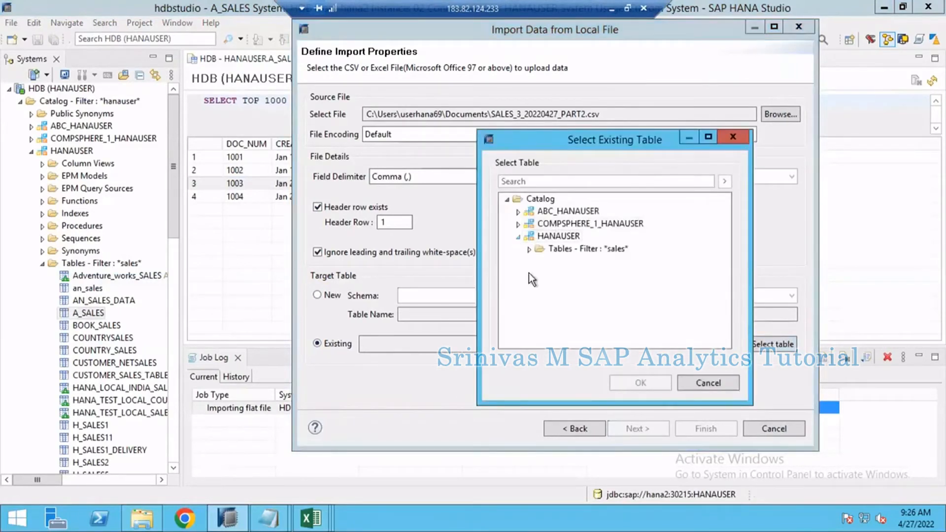
{"action": "left_click", "coordinate": [529, 250]}
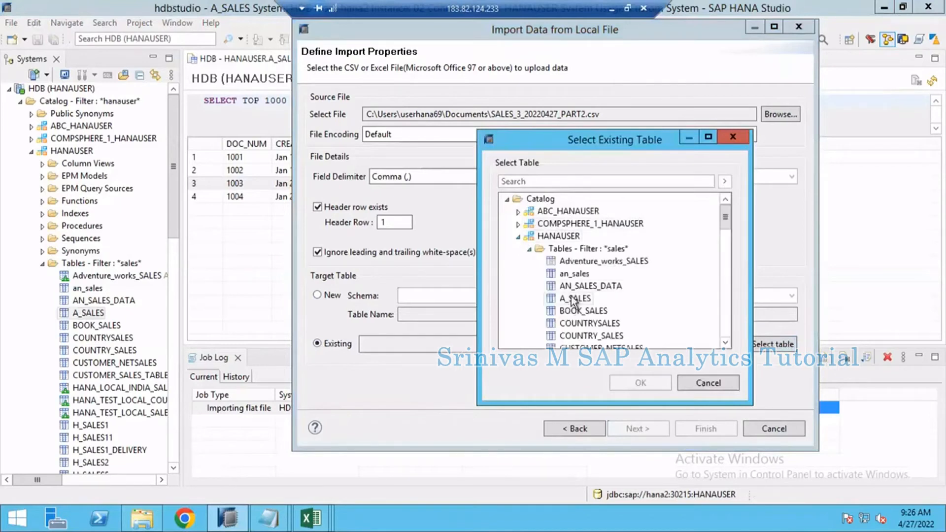
{"action": "left_click", "coordinate": [585, 300]}
{"action": "left_click", "coordinate": [640, 383]}
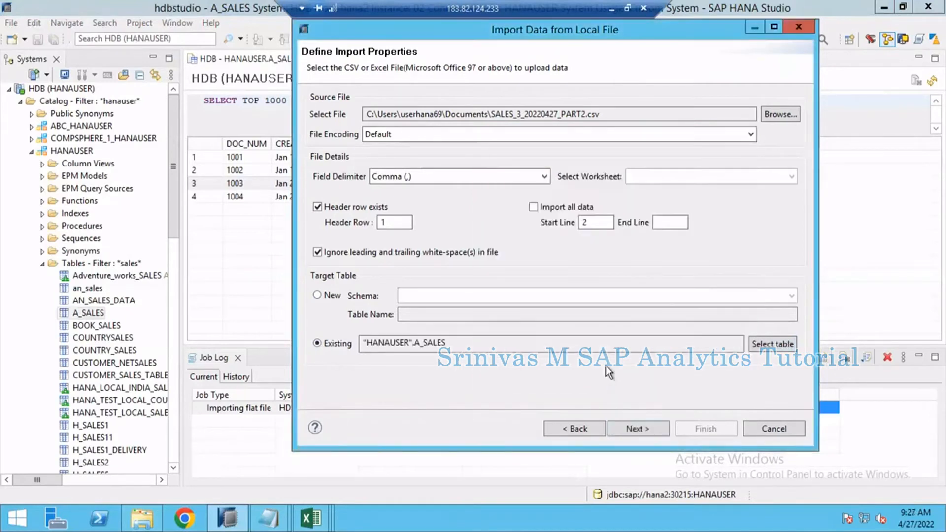
{"action": "left_click", "coordinate": [639, 429]}
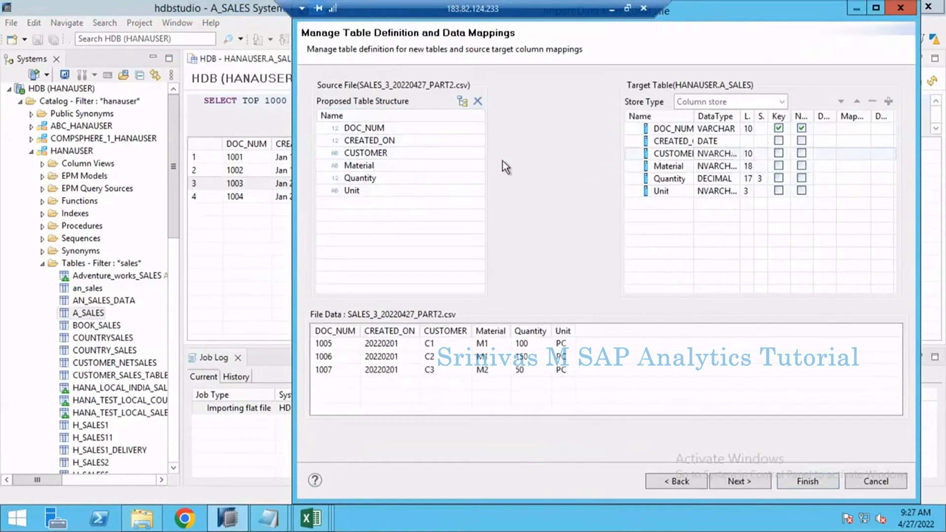
- Map all source file columns one to one to the A_SALES columns and finish the import
{"action": "left_click_drag", "start_coordinate": [465, 126], "coordinate": [644, 133]}
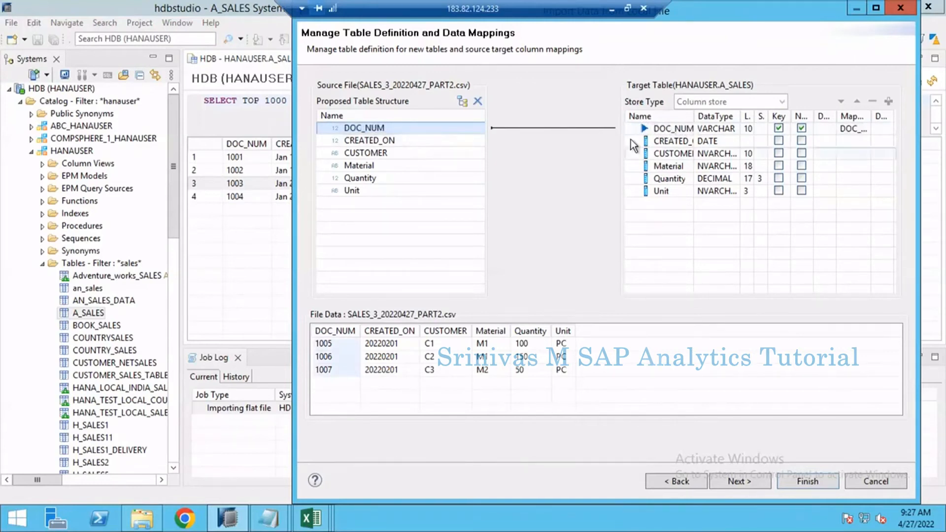
{"action": "left_click", "coordinate": [461, 102]}
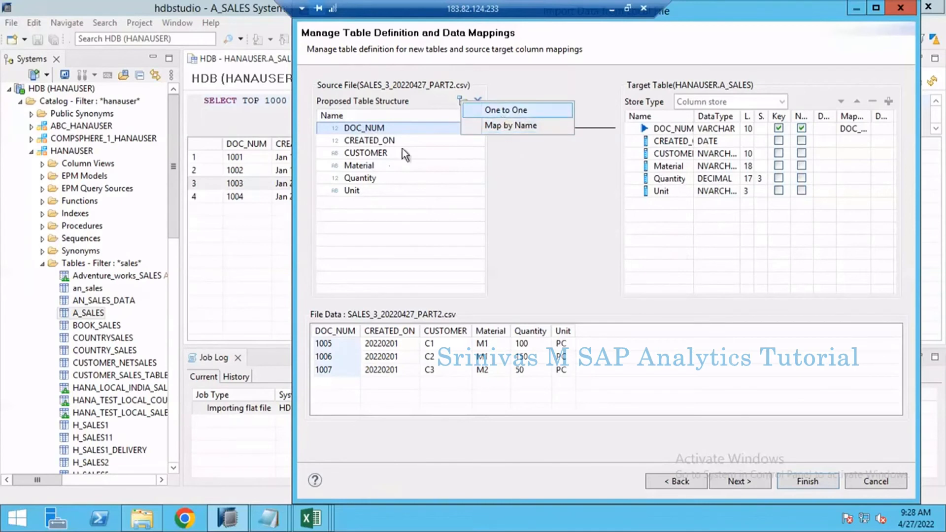
{"action": "left_click", "coordinate": [504, 113]}
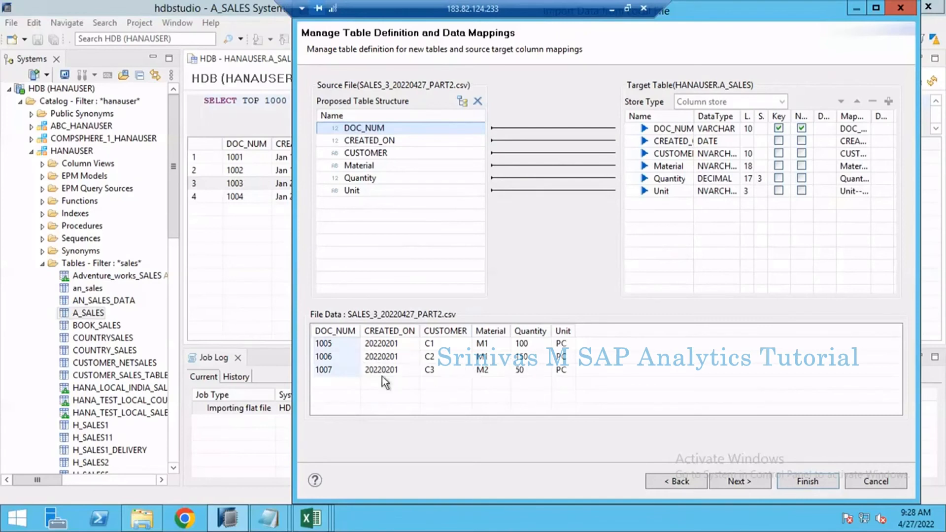
{"action": "left_click", "coordinate": [749, 483]}
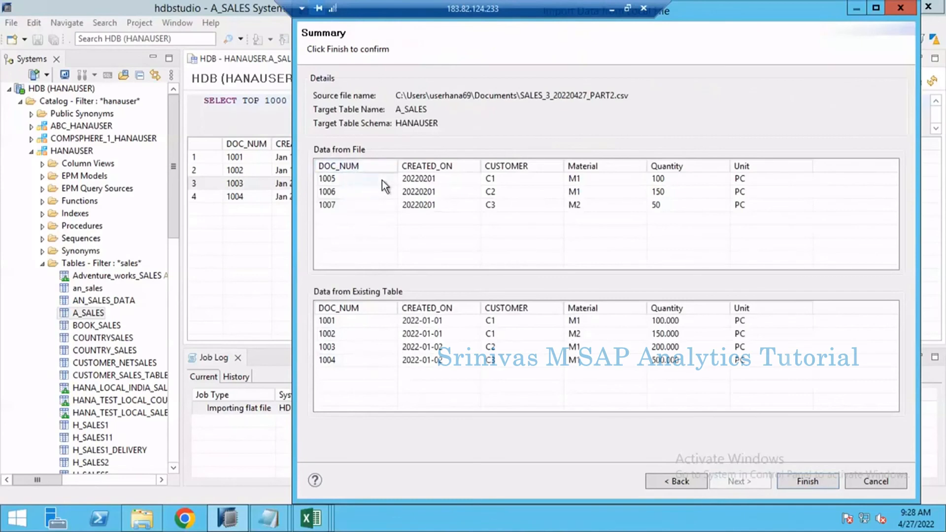
{"action": "left_click", "coordinate": [784, 480]}
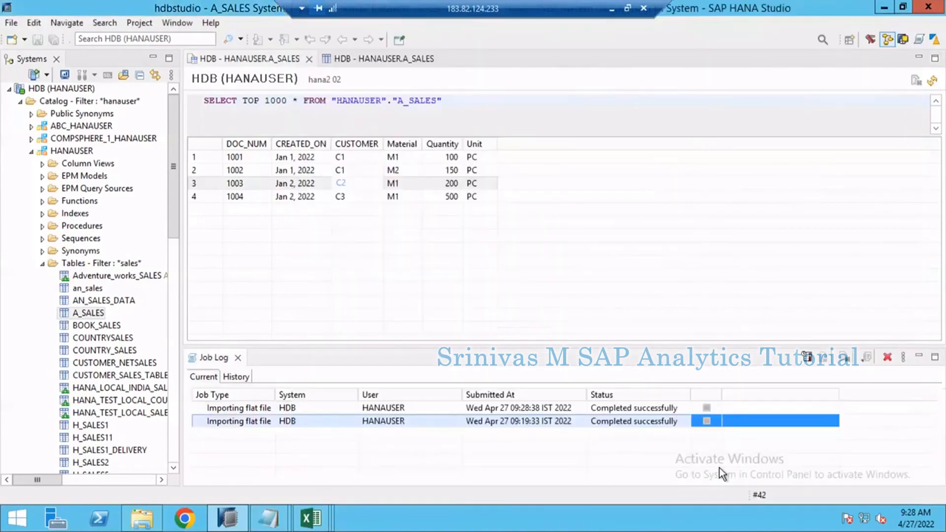
- Check the newest import job in the job log and refresh the A_SALES data preview to inspect the added records
{"action": "left_click", "coordinate": [631, 404]}
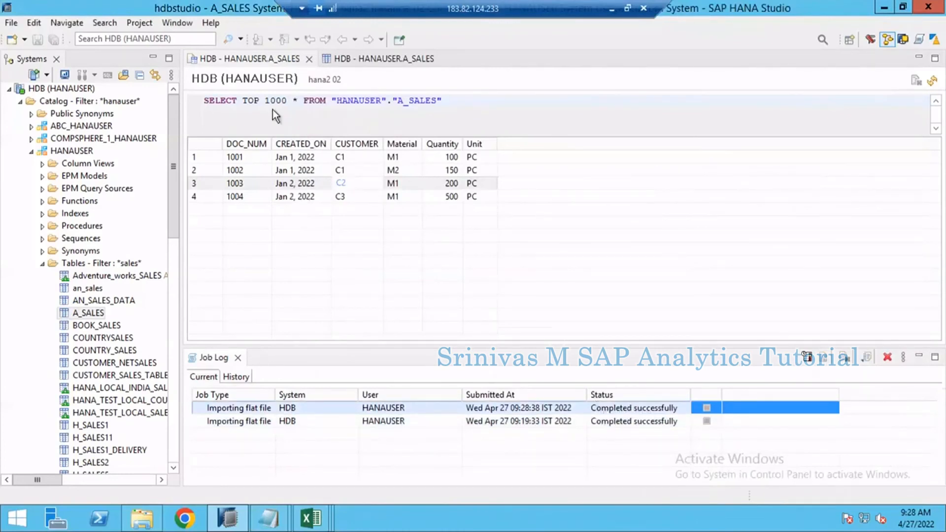
{"action": "left_click", "coordinate": [362, 126]}
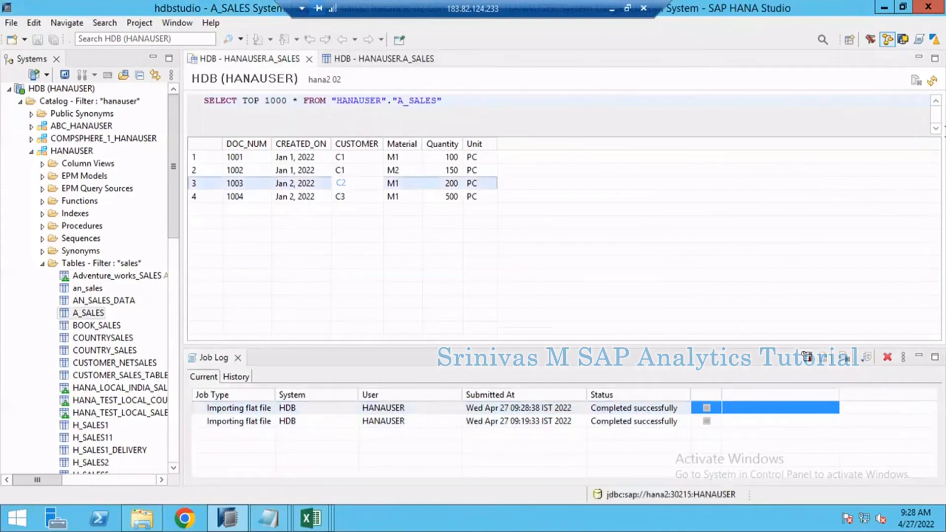
{"action": "left_click", "coordinate": [933, 82]}
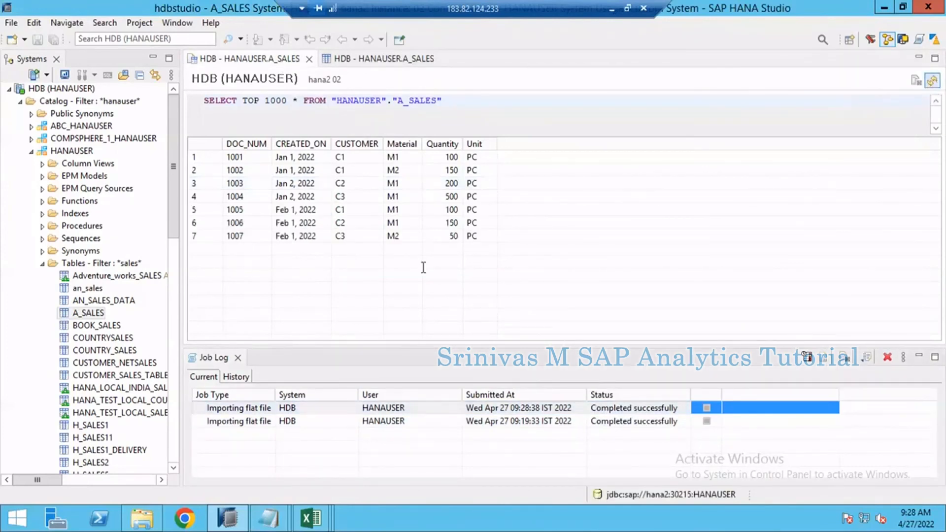
{"action": "left_click", "coordinate": [240, 236]}
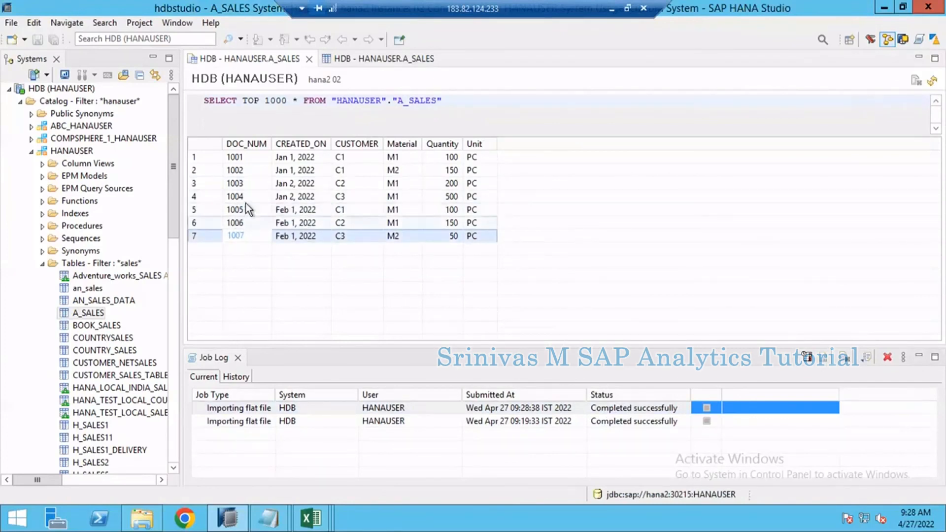
- Review the A_SALES column definitions and key, and return to the data preview to compare them with the records
{"action": "left_click", "coordinate": [337, 61]}
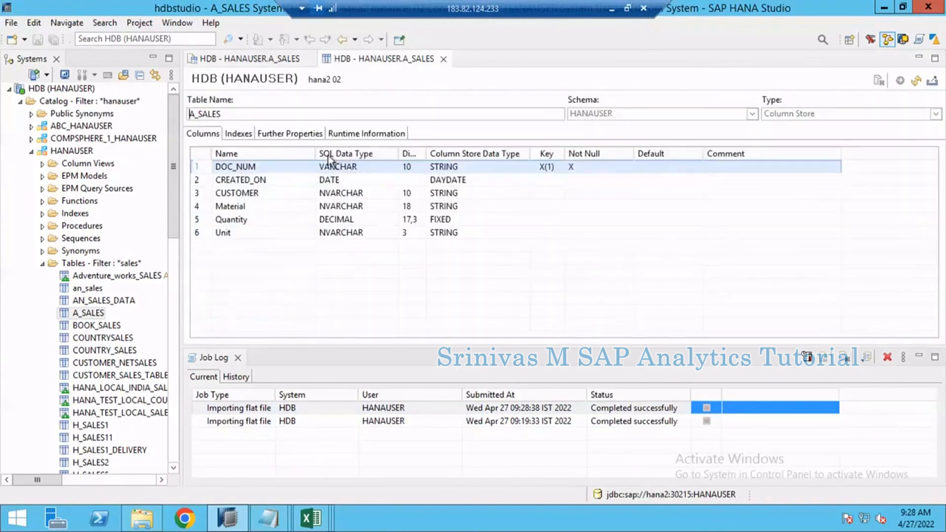
{"action": "left_click", "coordinate": [229, 58]}
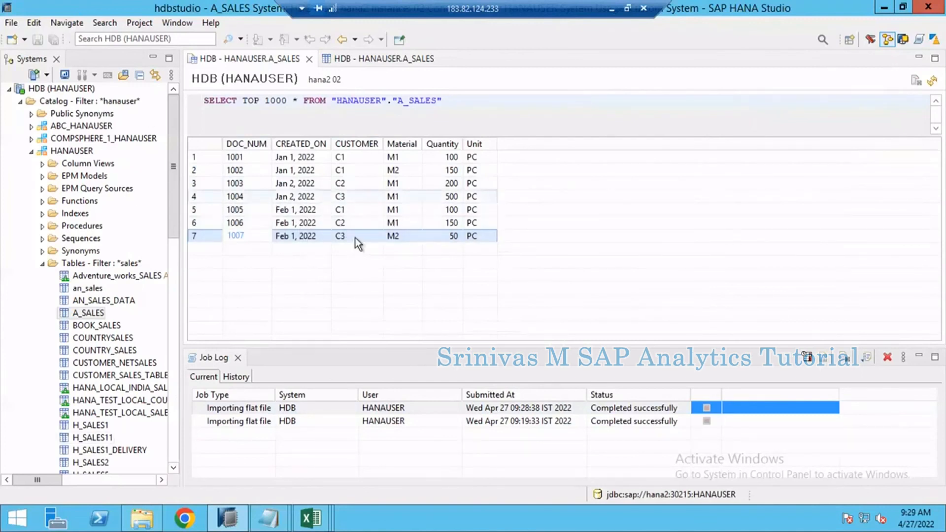
{"action": "left_click", "coordinate": [340, 196]}
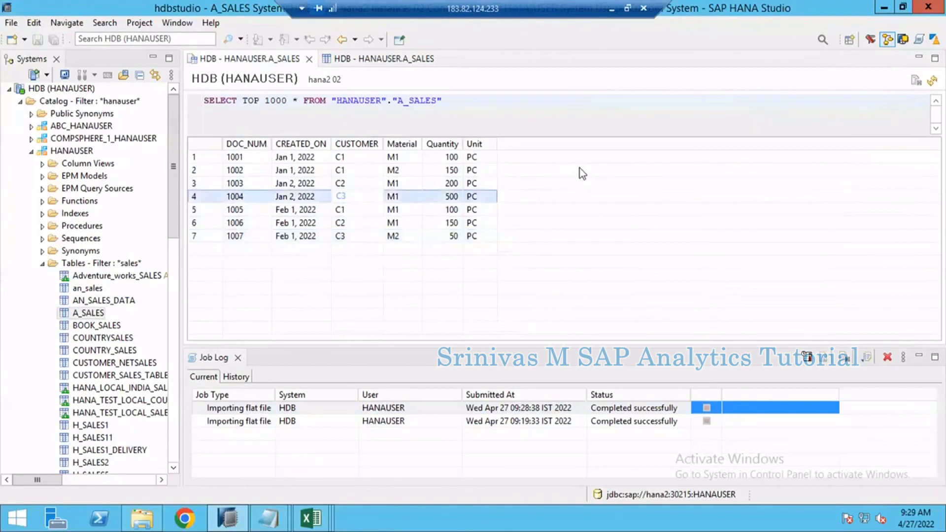